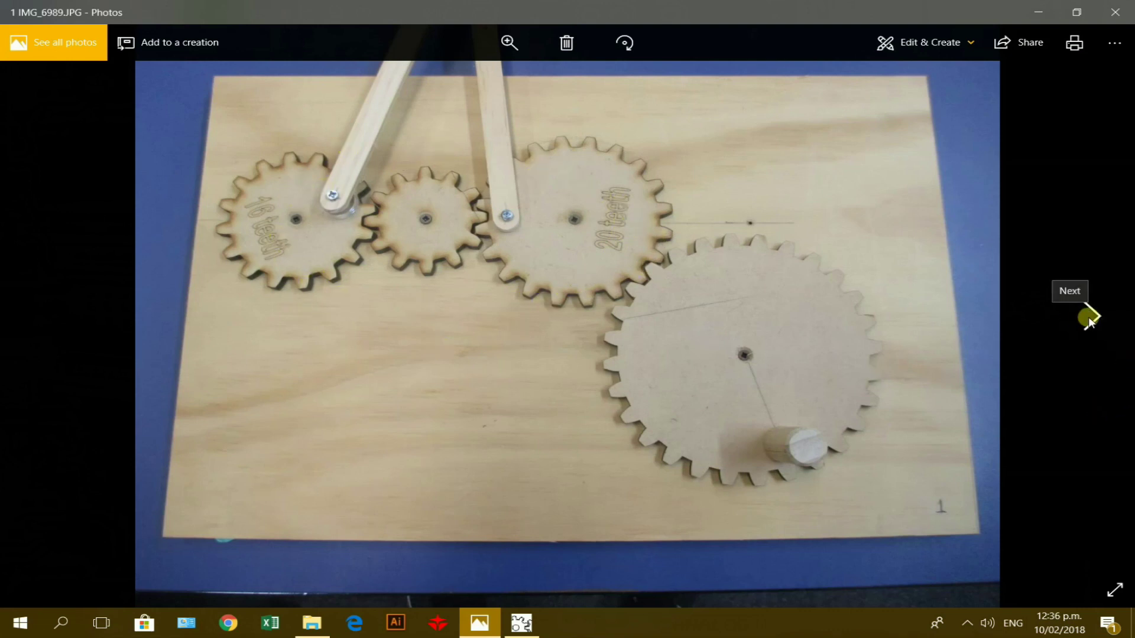
# Step: Browse forward and back through the gear and pencil-sketch photos to image 6, IMG_6998.JPG
pyautogui.click(1089, 318)
pyautogui.click(1090, 318)
pyautogui.click(1090, 318)
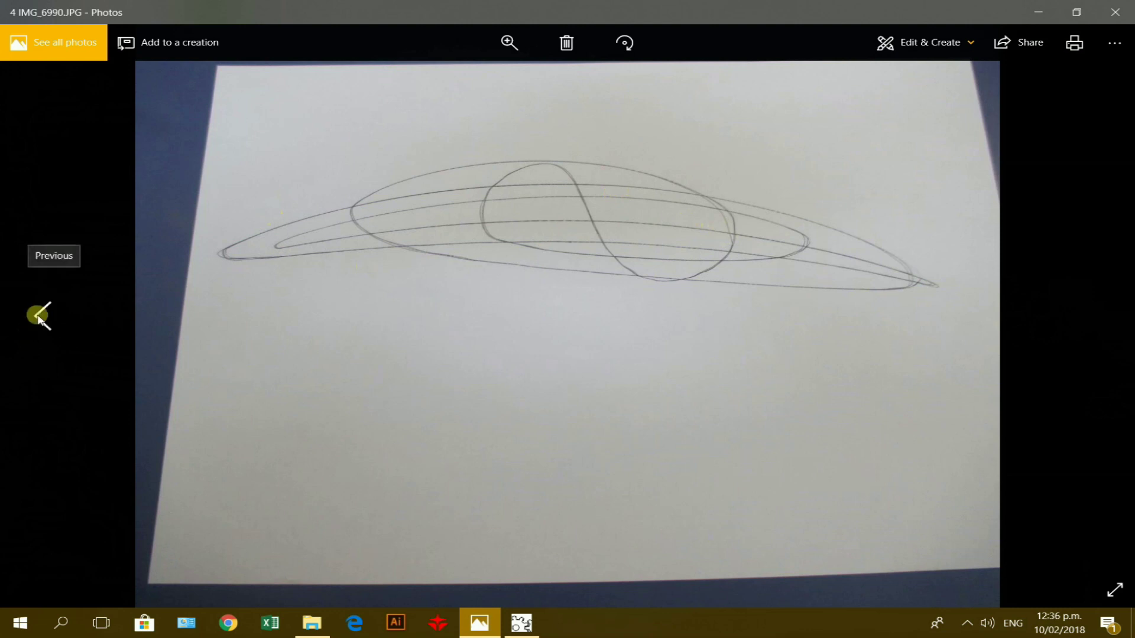
pyautogui.click(38, 315)
pyautogui.click(38, 315)
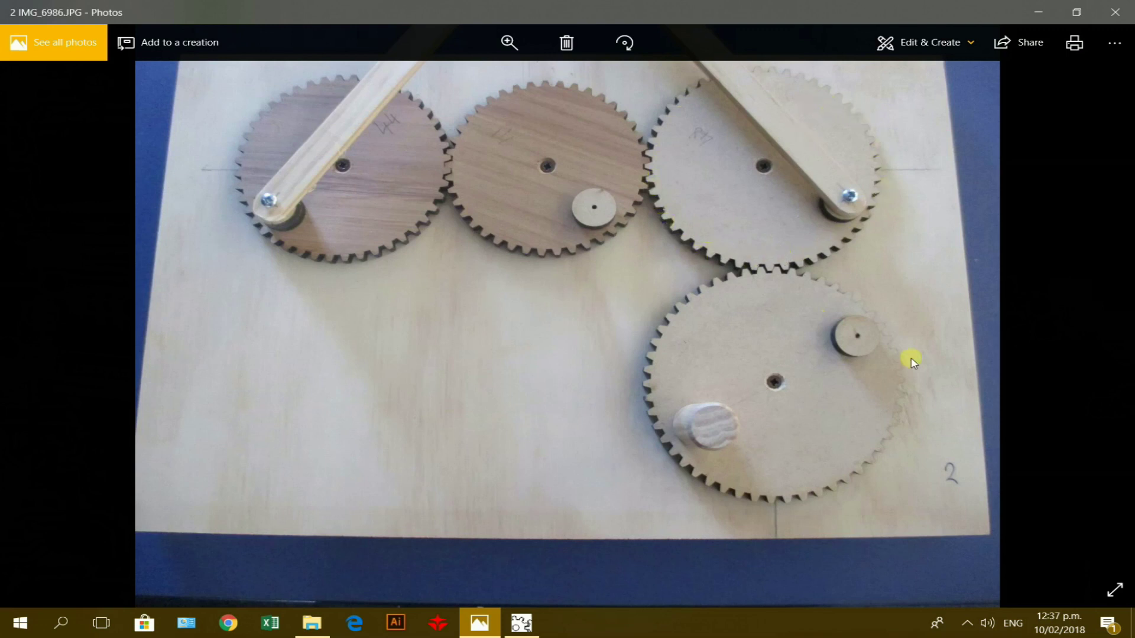
pyautogui.click(1088, 320)
pyautogui.click(1088, 320)
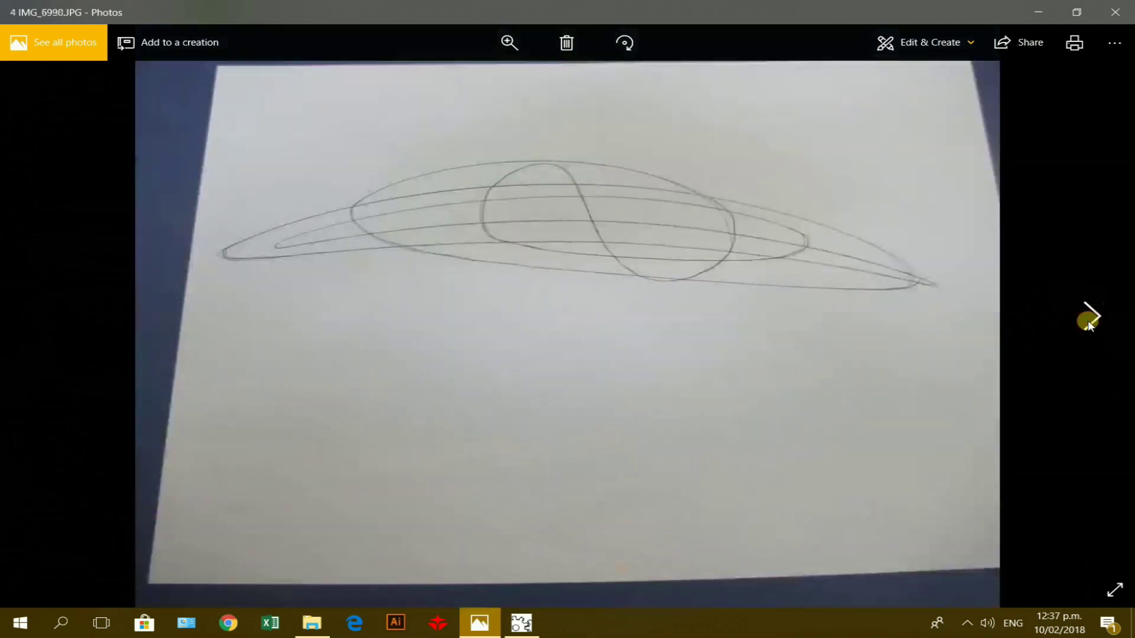
pyautogui.click(1088, 321)
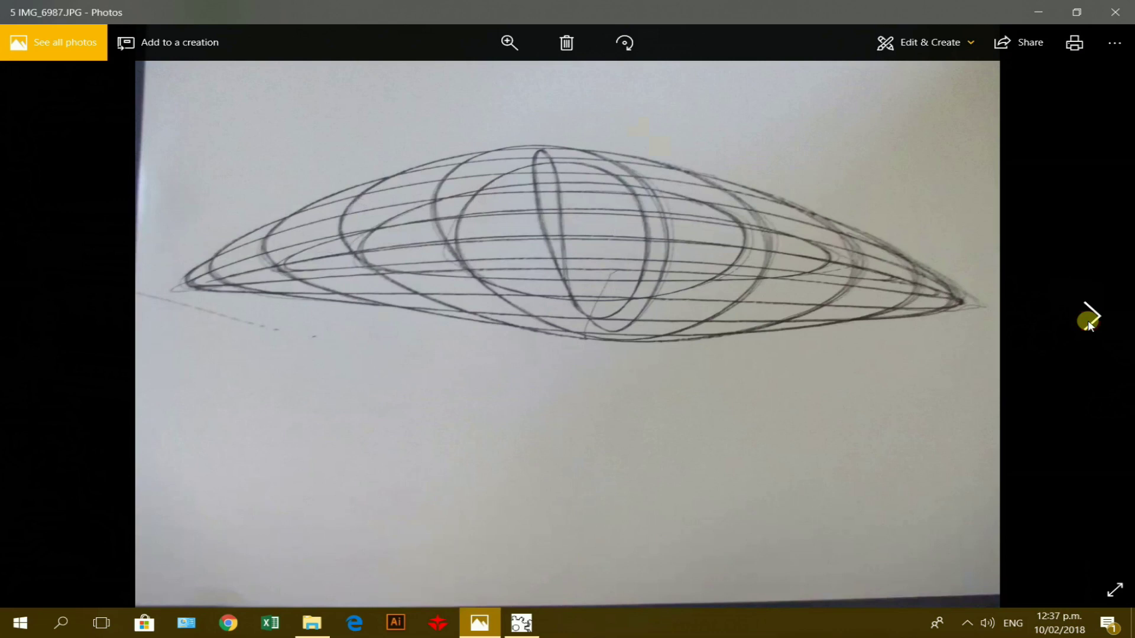
pyautogui.click(1087, 320)
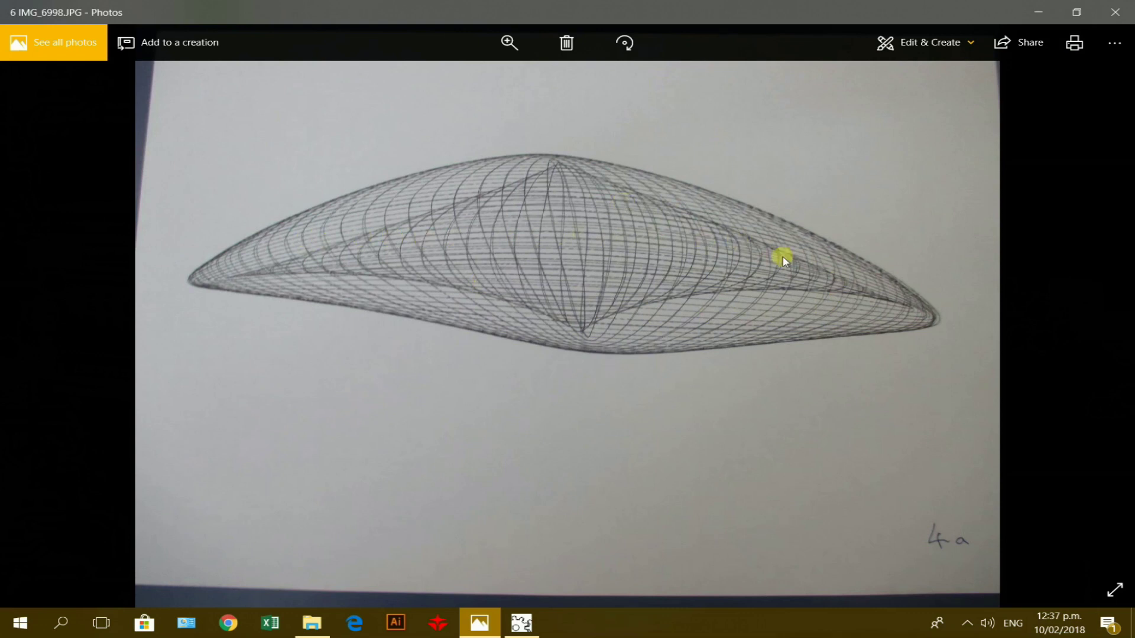
# Step: In Gear Template Generator, switch the measurement units to millimetres
pyautogui.click(521, 627)
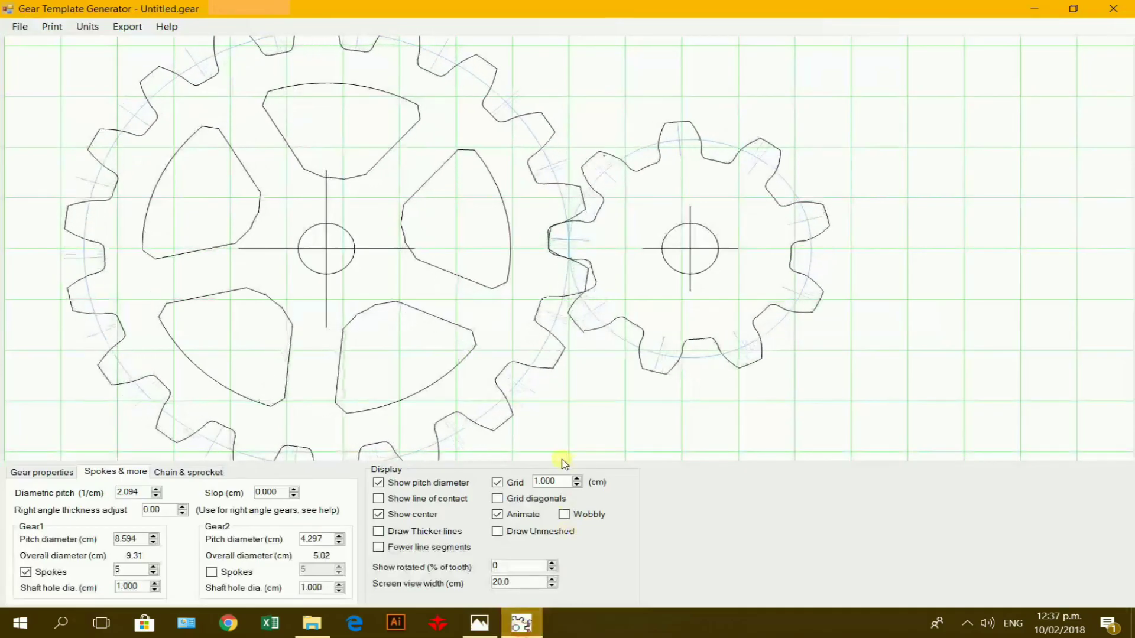
pyautogui.click(88, 27)
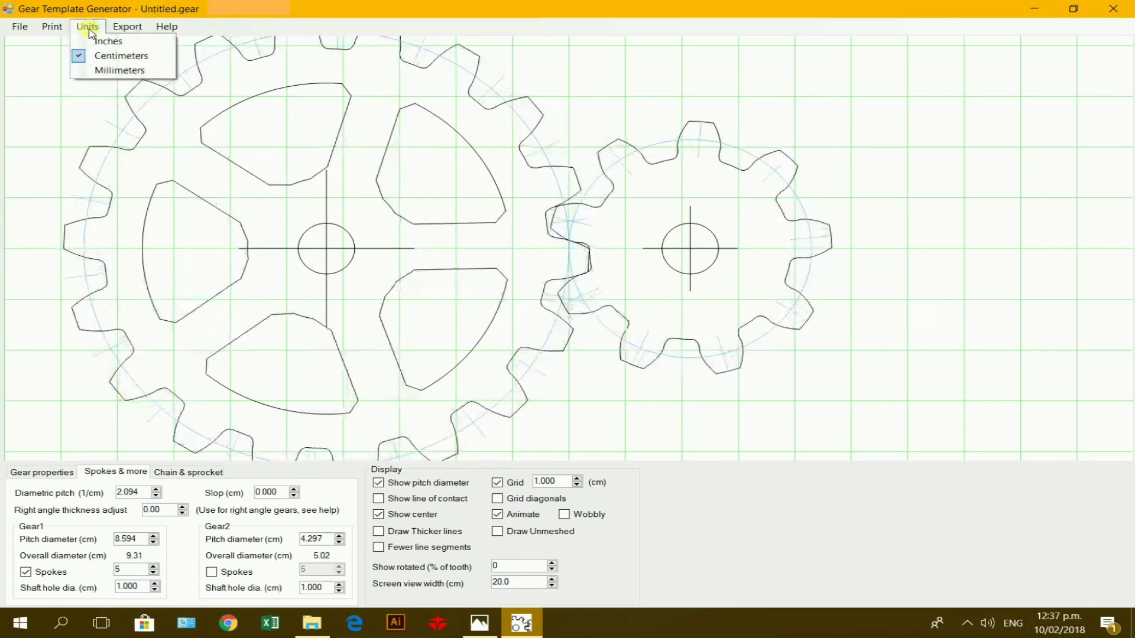
pyautogui.click(87, 26)
pyautogui.click(89, 27)
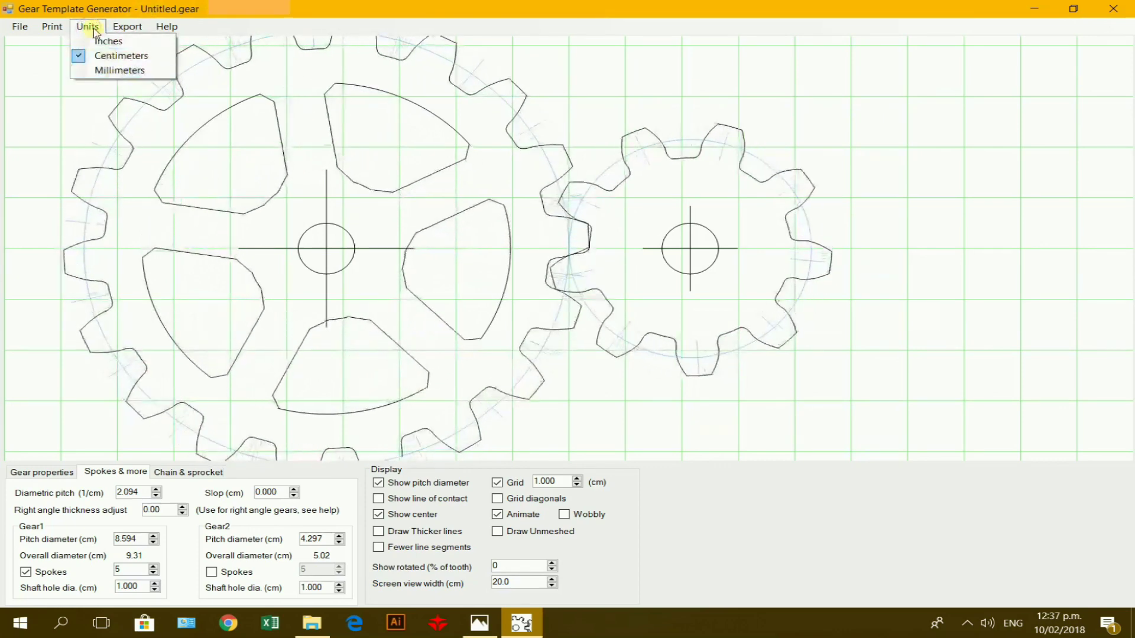
pyautogui.click(109, 71)
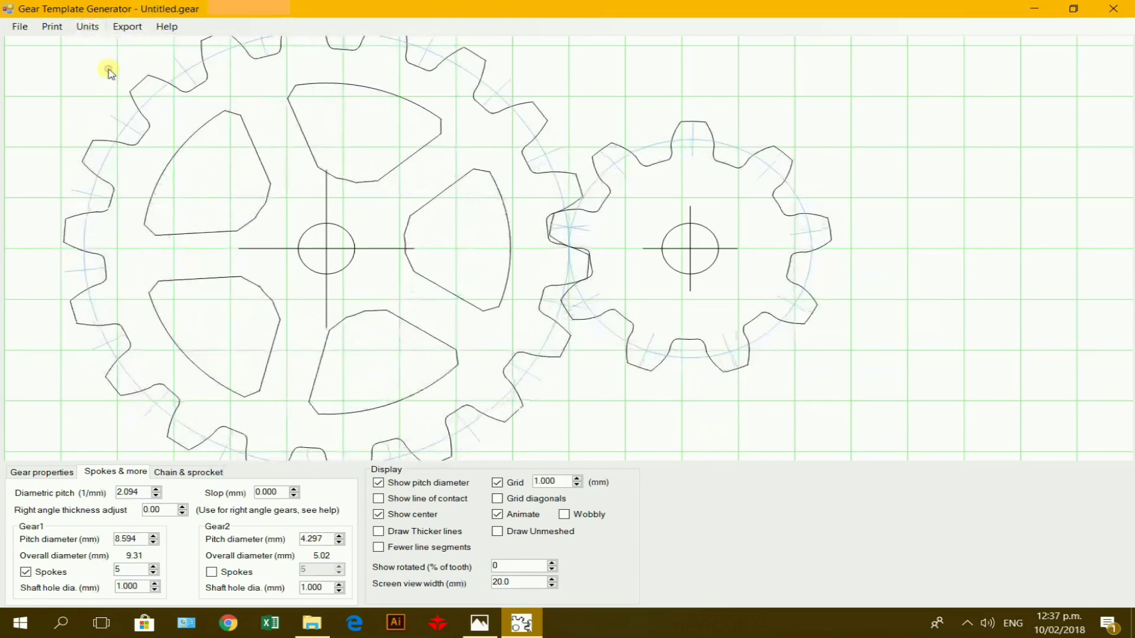
# Step: Set the screen view width to 200.0 and the Gear1 pitch diameter to 80.594
pyautogui.click(506, 582)
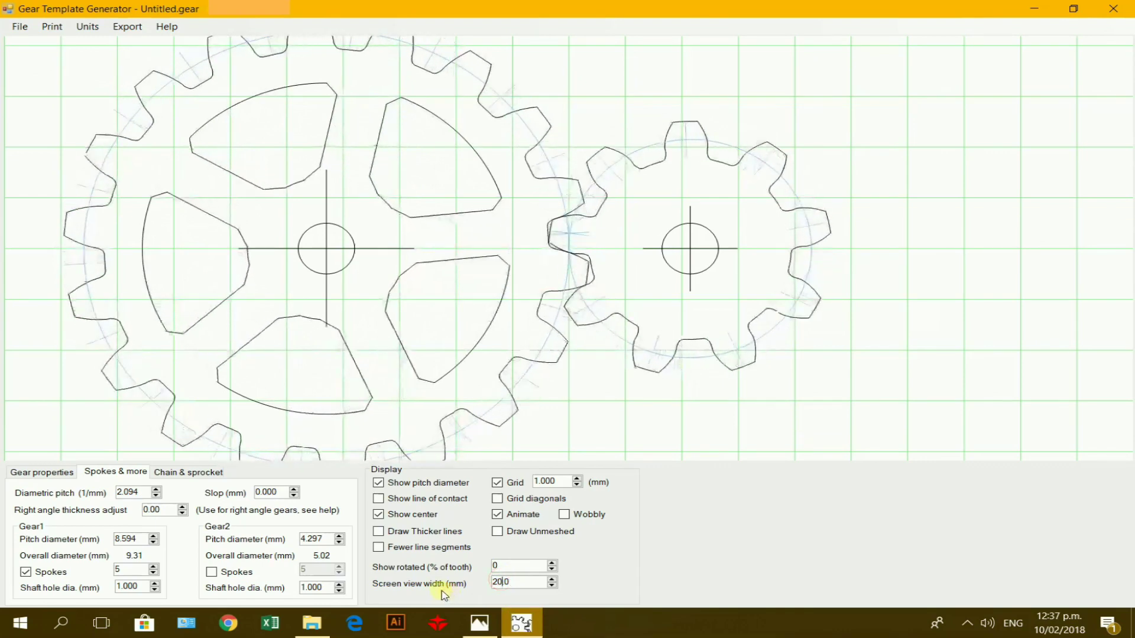
pyautogui.write('0')
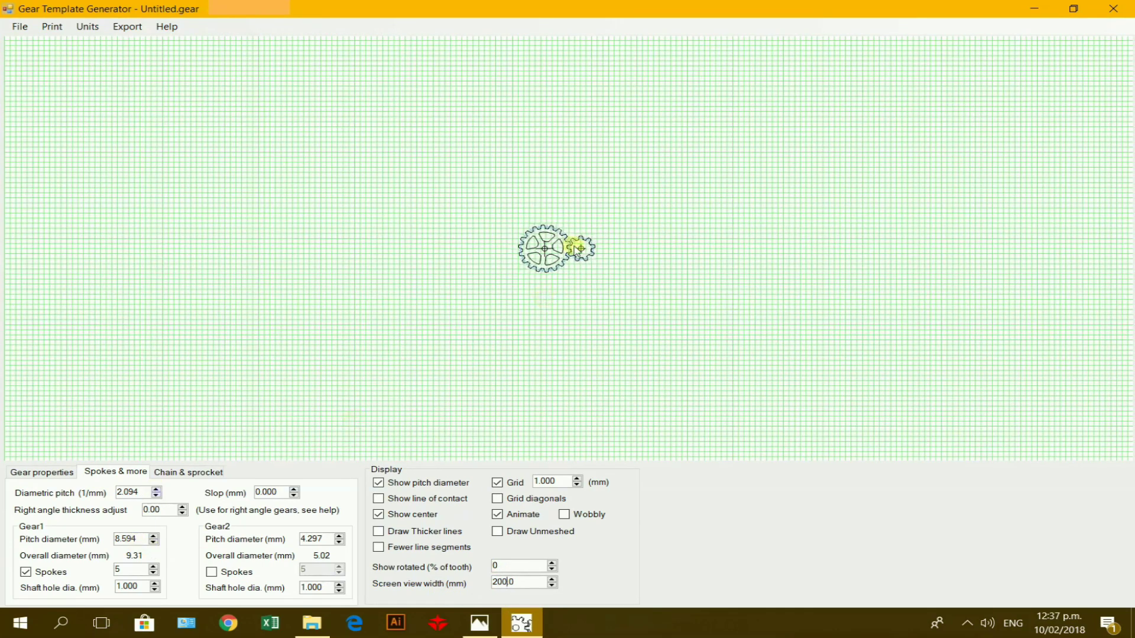
pyautogui.click(119, 539)
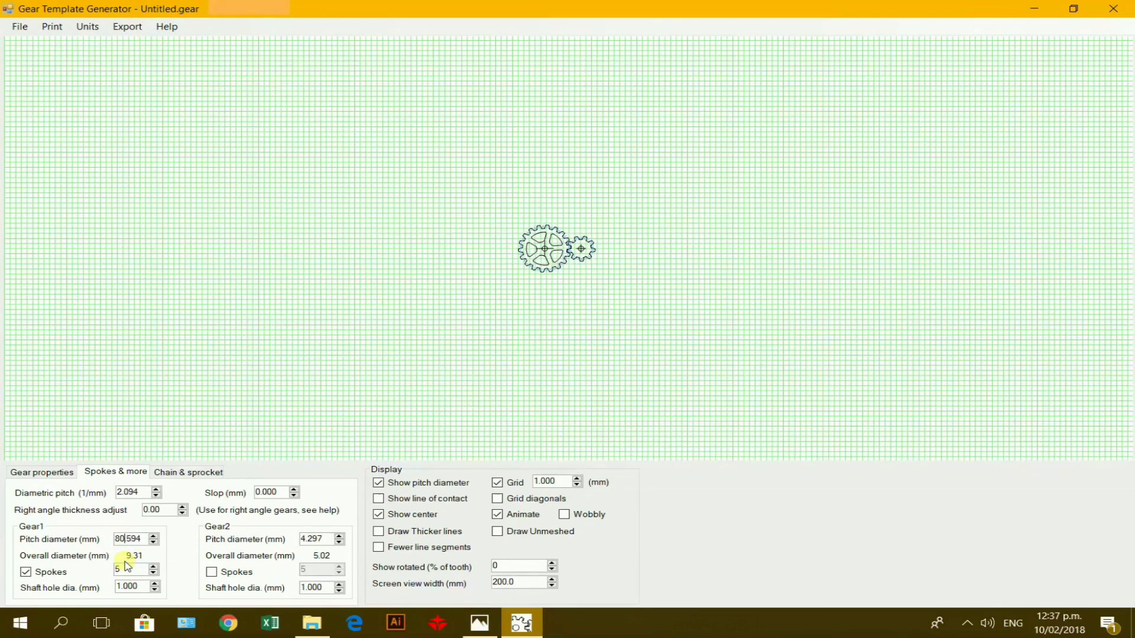
pyautogui.write('0')
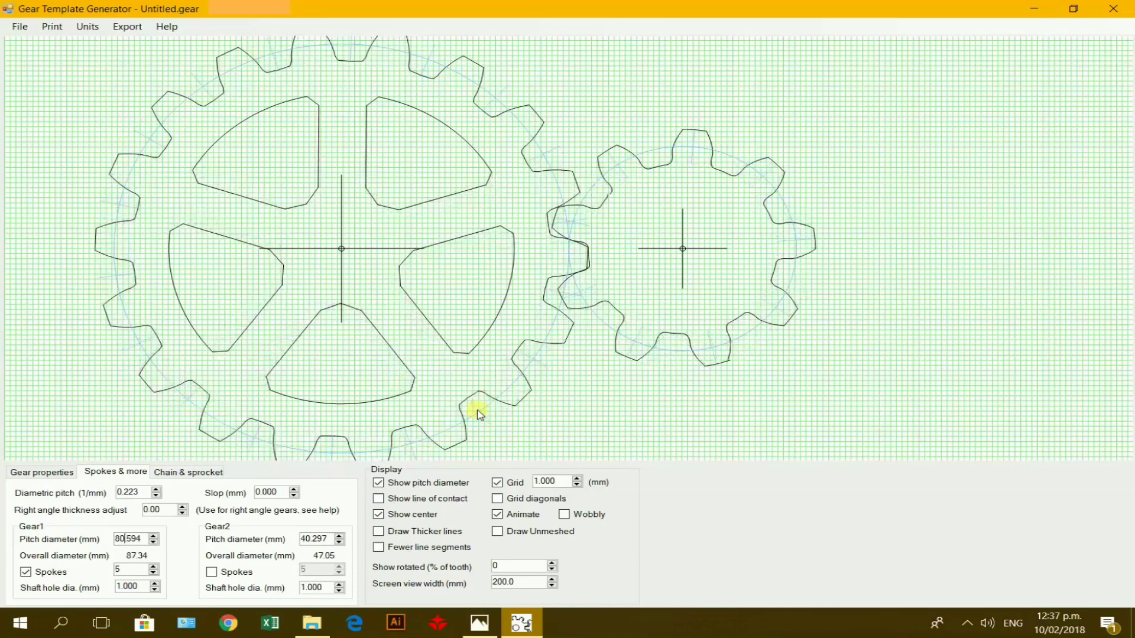
# Step: Remove Gear1's spokes and give both gears 4.000 mm shaft holes
pyautogui.click(25, 571)
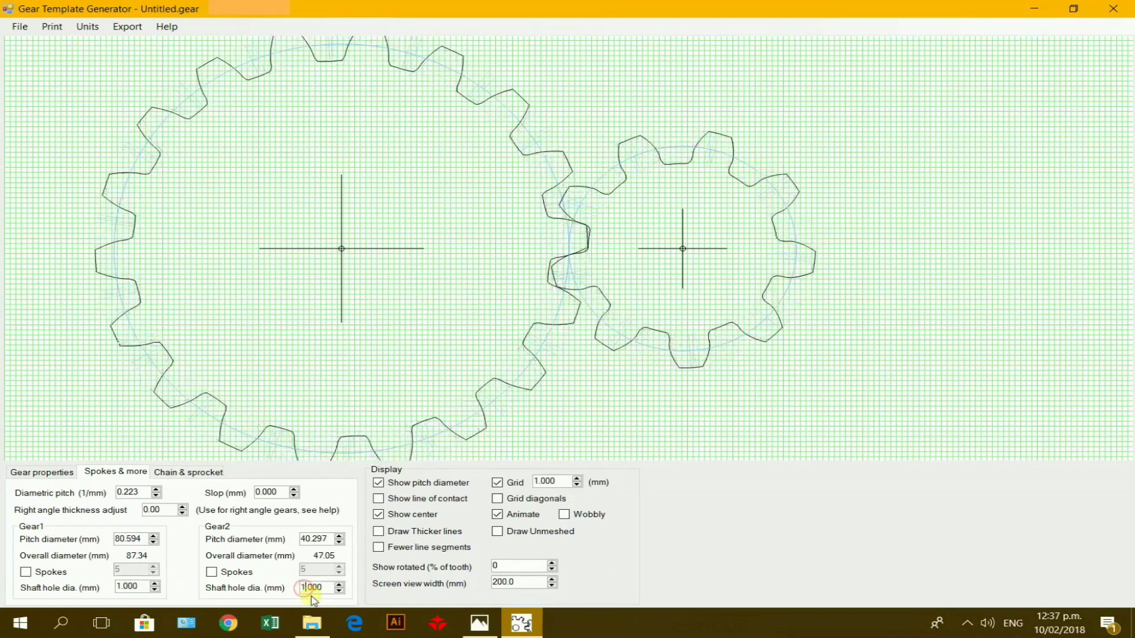
pyautogui.press('BackSpace')
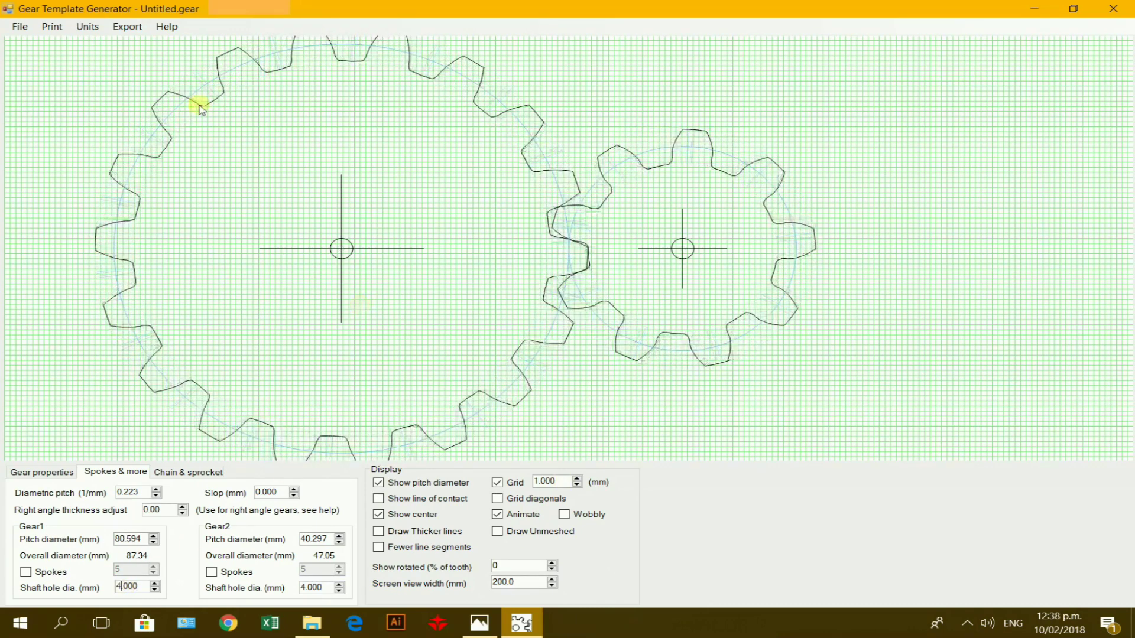
pyautogui.hotkey('ctrl', 'shift', 'Tab')
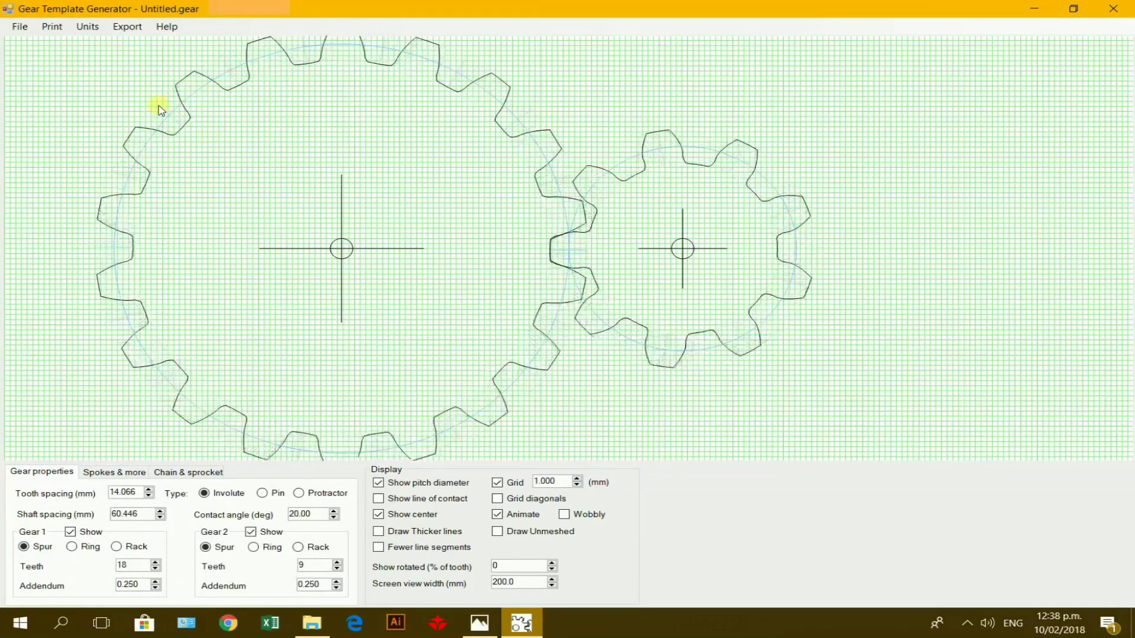
# Step: Set tooth spacing to 15 mm and raise Gear 1 to 21 teeth
pyautogui.doubleClick(138, 494)
pyautogui.write('15')
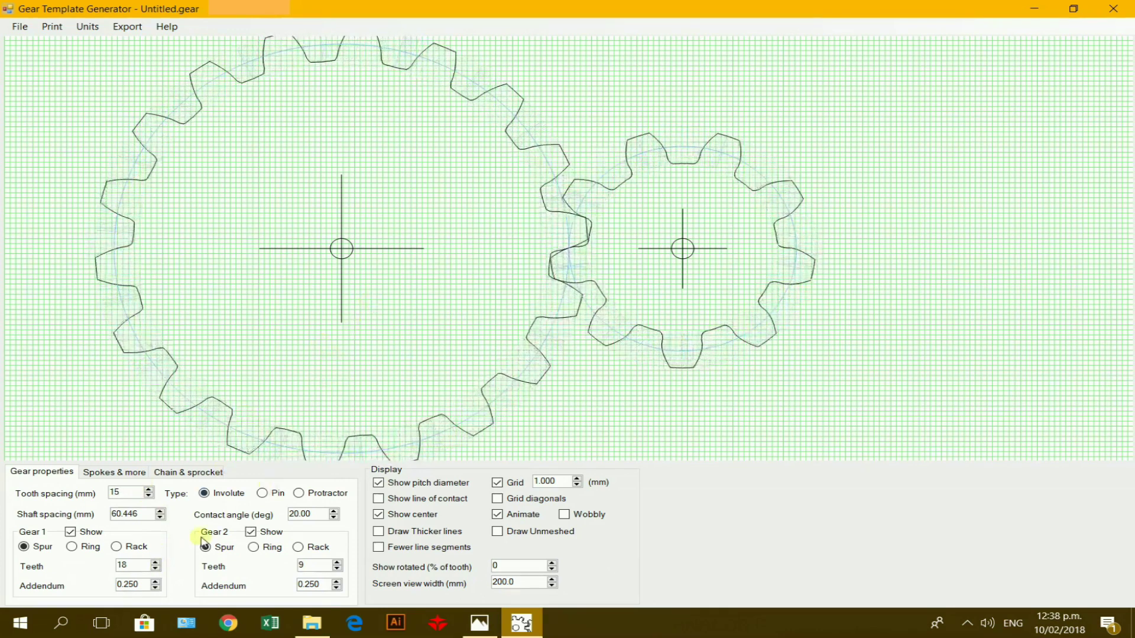
pyautogui.click(156, 562)
pyautogui.click(156, 562)
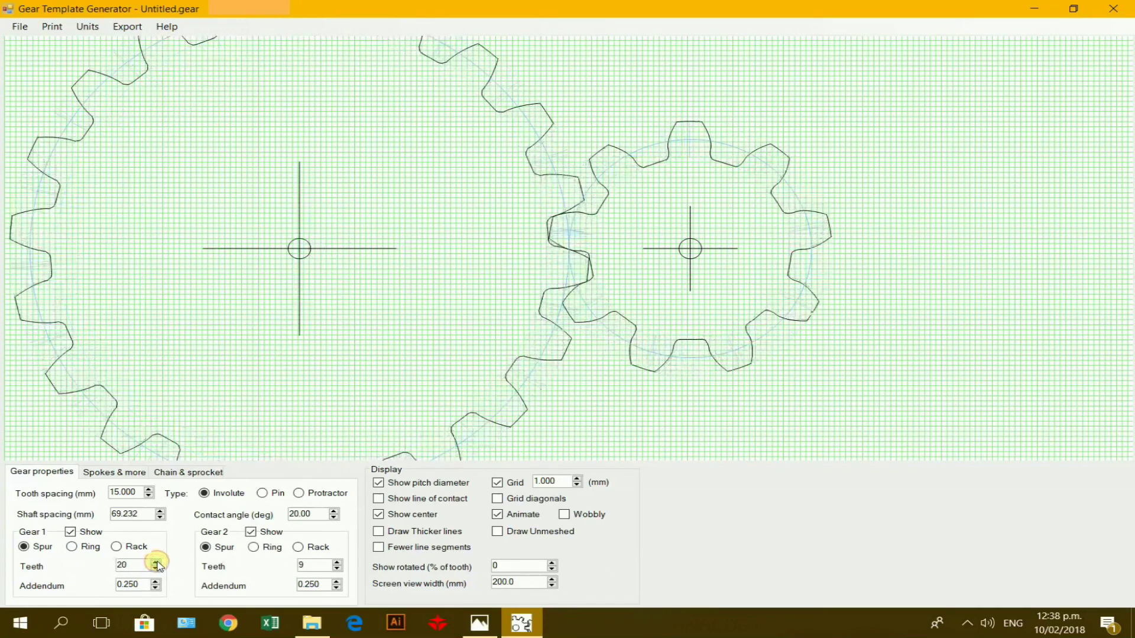
pyautogui.click(156, 562)
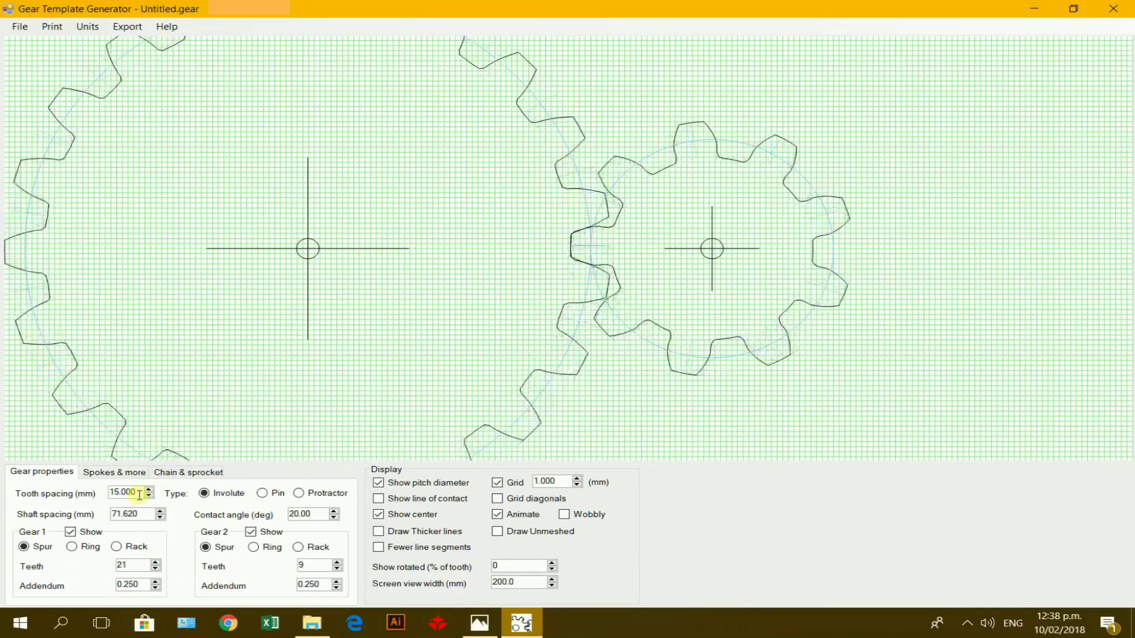
pyautogui.click(137, 474)
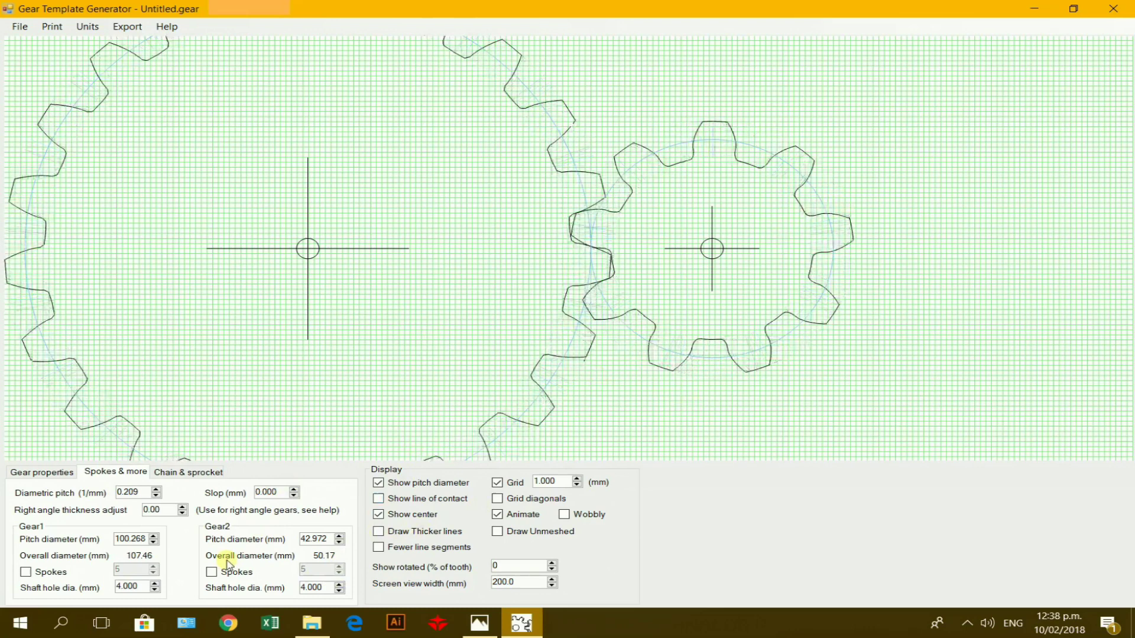
# Step: Raise Gear 2 to 16 teeth
pyautogui.click(40, 472)
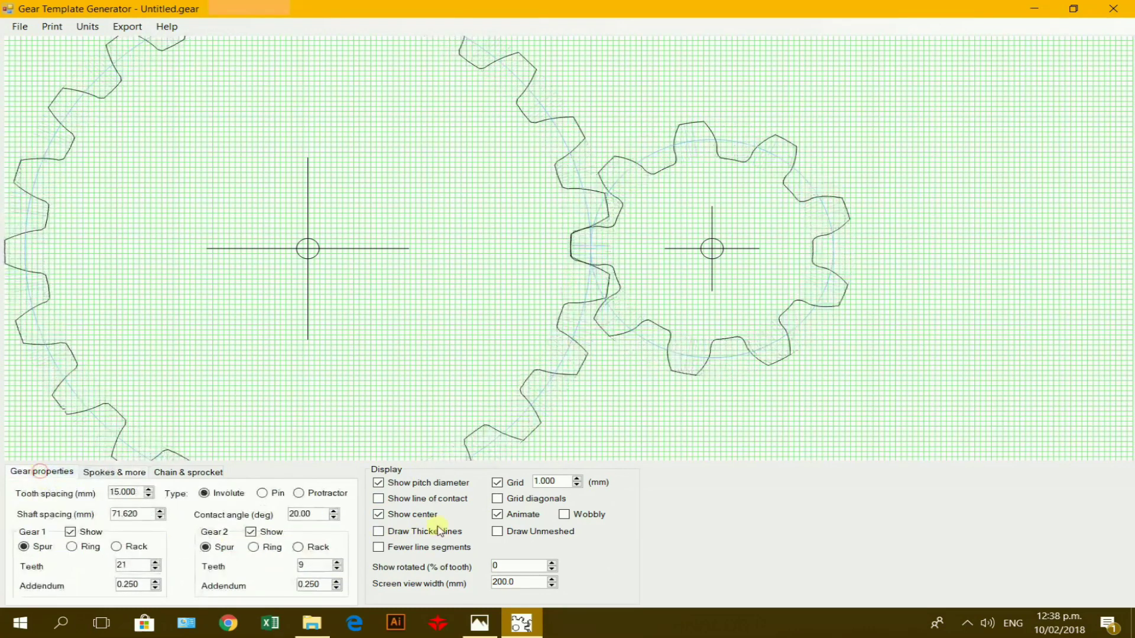
pyautogui.click(338, 561)
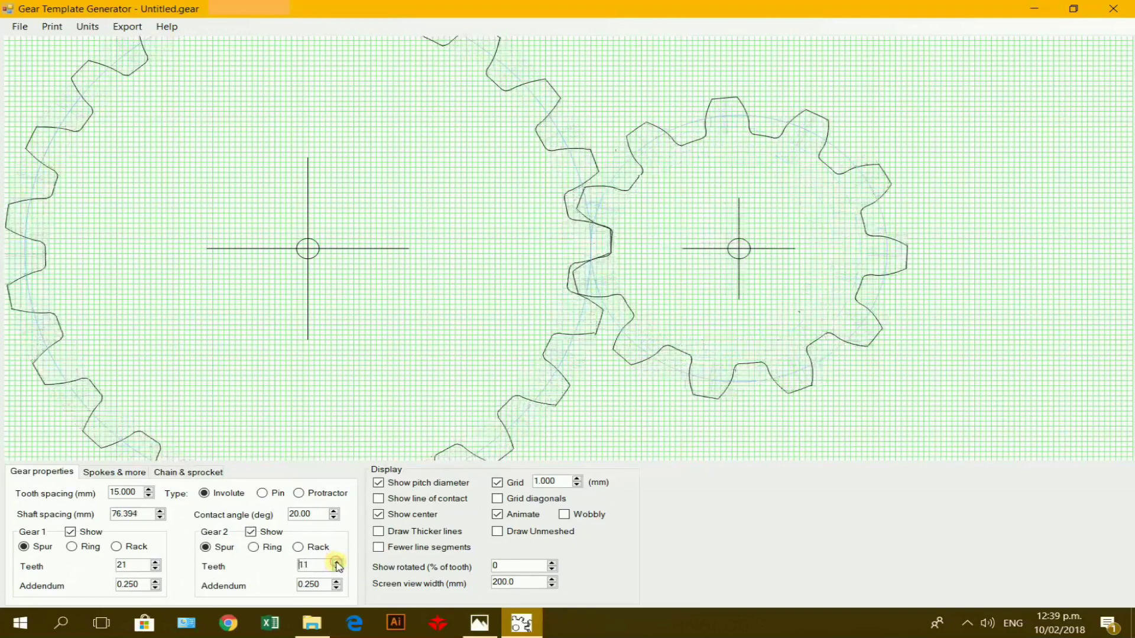
pyautogui.click(338, 561)
pyautogui.click(338, 562)
pyautogui.click(338, 562)
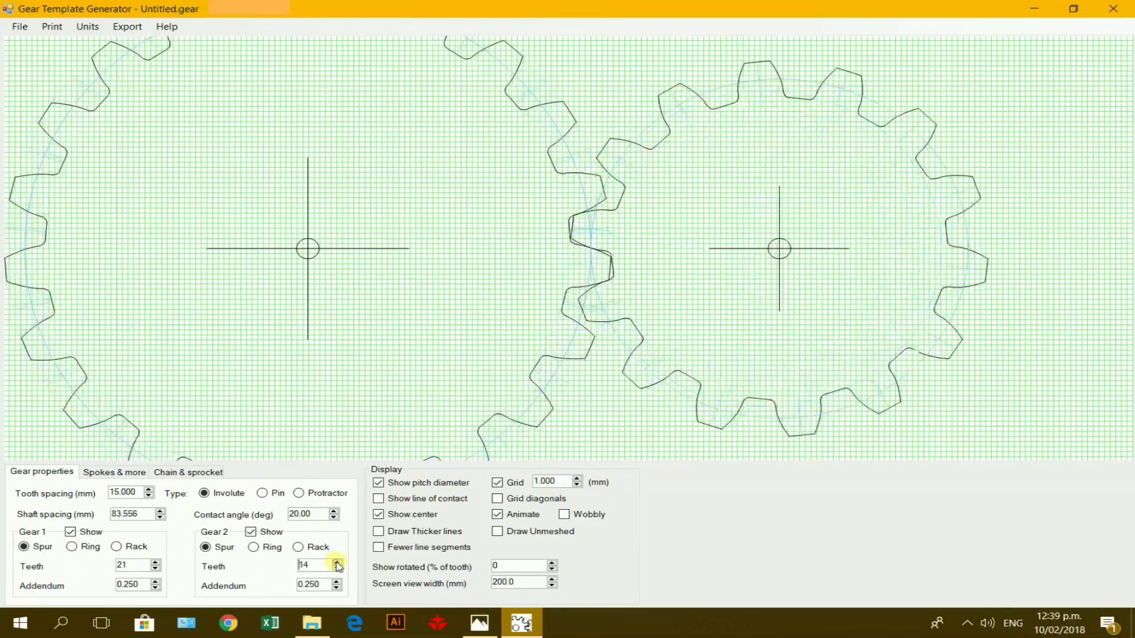
pyautogui.click(338, 562)
pyautogui.click(339, 561)
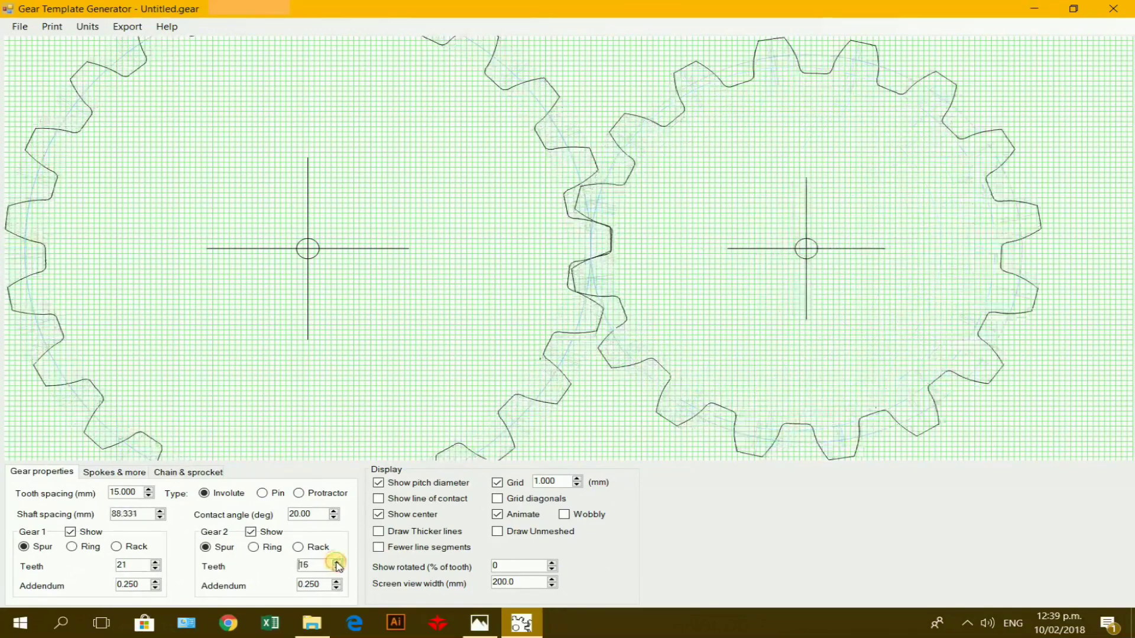
# Step: Lower the tooth spacing to 14.600 mm, giving 85.976 mm shaft spacing
pyautogui.click(149, 497)
pyautogui.click(149, 497)
pyautogui.click(149, 496)
pyautogui.click(149, 496)
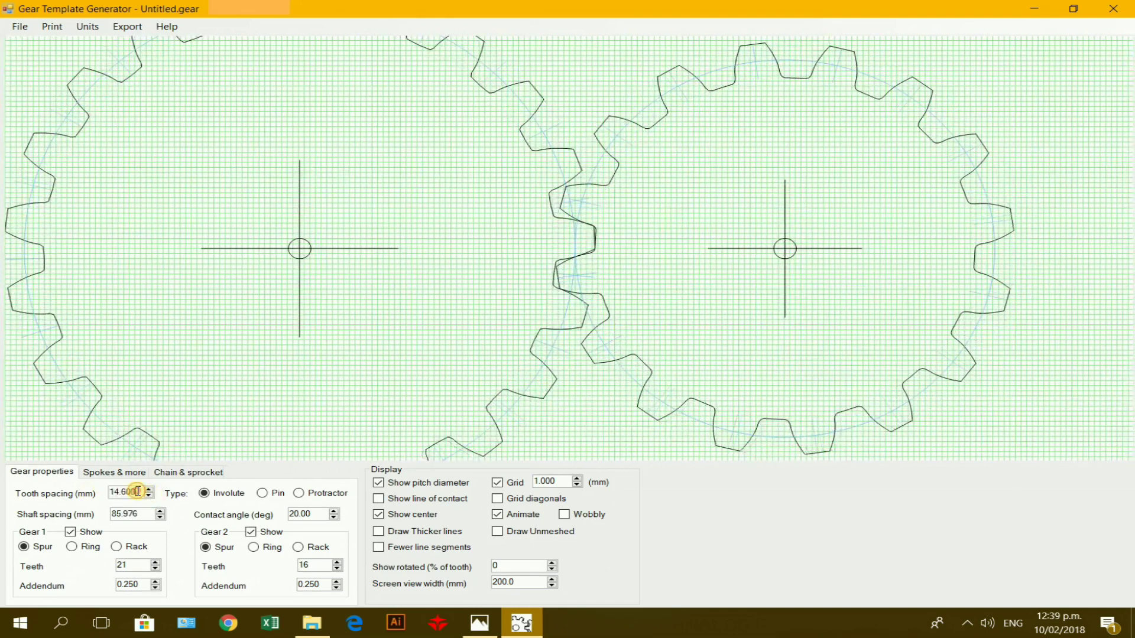
# Step: Set the tooth spacing to 10 mm
pyautogui.doubleClick(138, 491)
pyautogui.write('10')
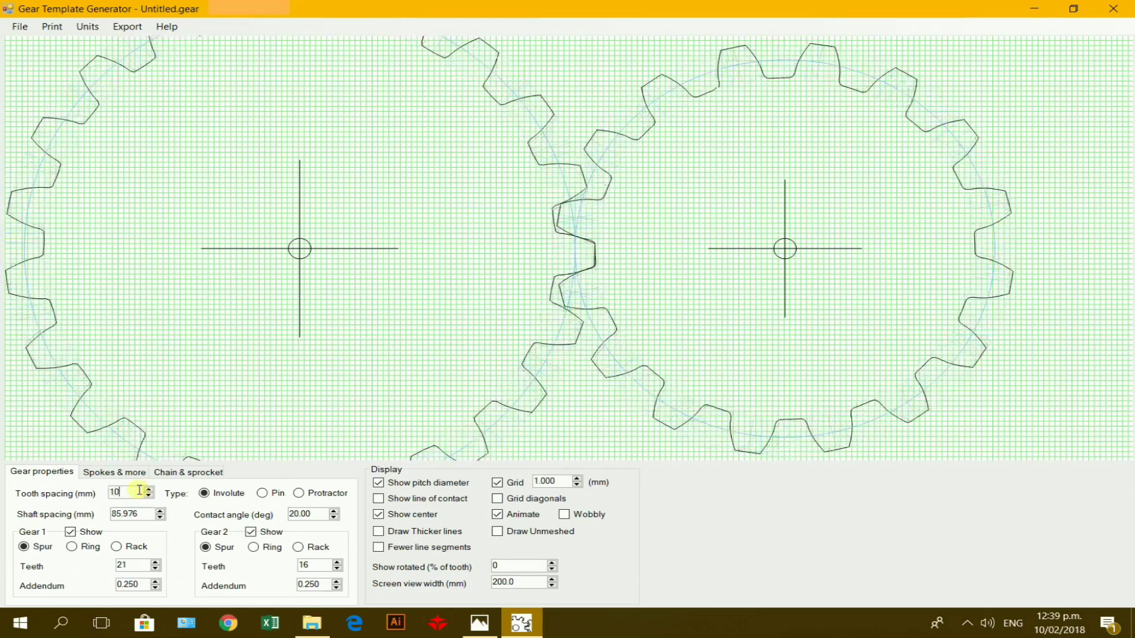
pyautogui.press('Return')
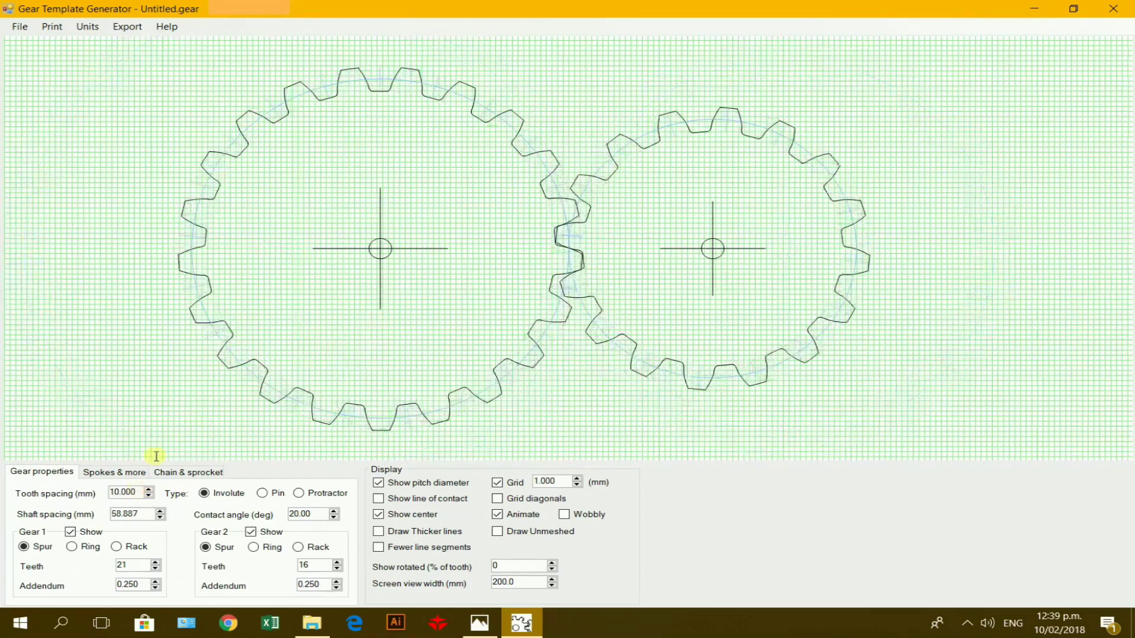
# Step: Raise Gear 1 to 36 teeth and check the resulting pitch diameters
pyautogui.click(155, 563)
pyautogui.click(156, 563)
pyautogui.click(156, 563)
pyautogui.click(156, 563)
pyautogui.click(156, 563)
pyautogui.click(156, 563)
pyautogui.click(156, 562)
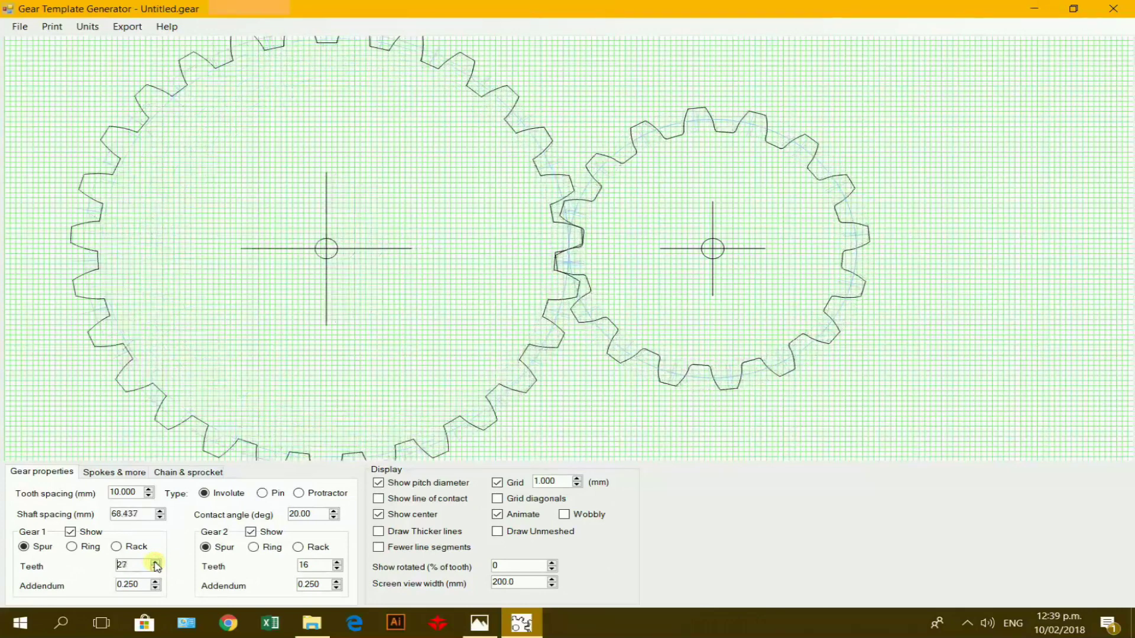
pyautogui.click(155, 563)
pyautogui.click(155, 562)
pyautogui.click(156, 562)
pyautogui.click(155, 563)
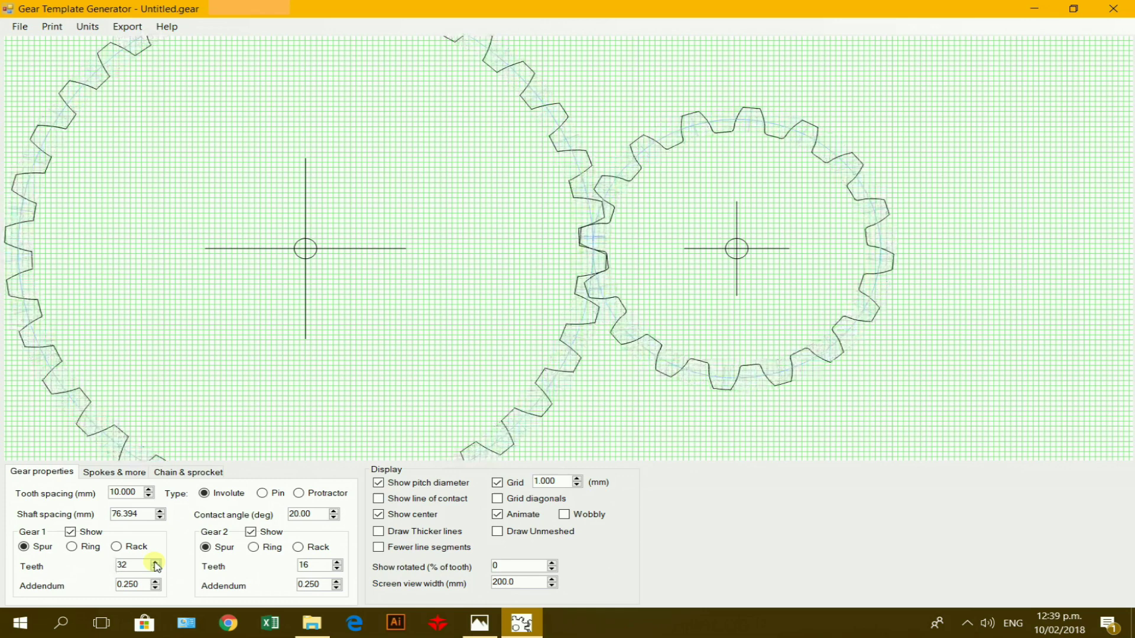
pyautogui.click(155, 562)
pyautogui.click(155, 562)
pyautogui.click(155, 563)
pyautogui.click(155, 563)
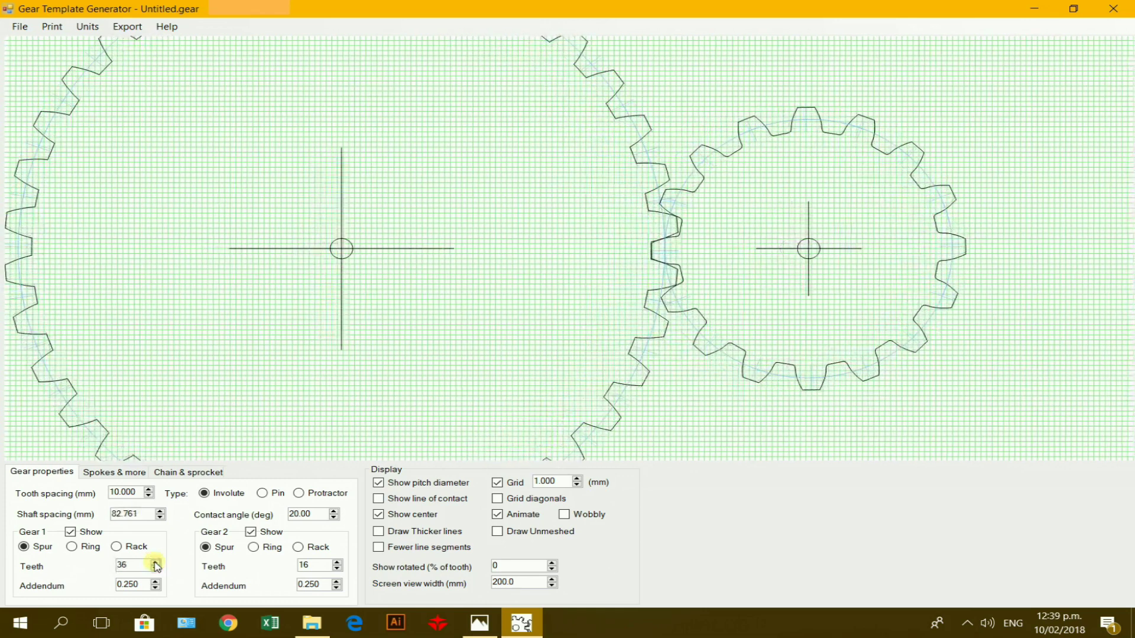
pyautogui.click(141, 473)
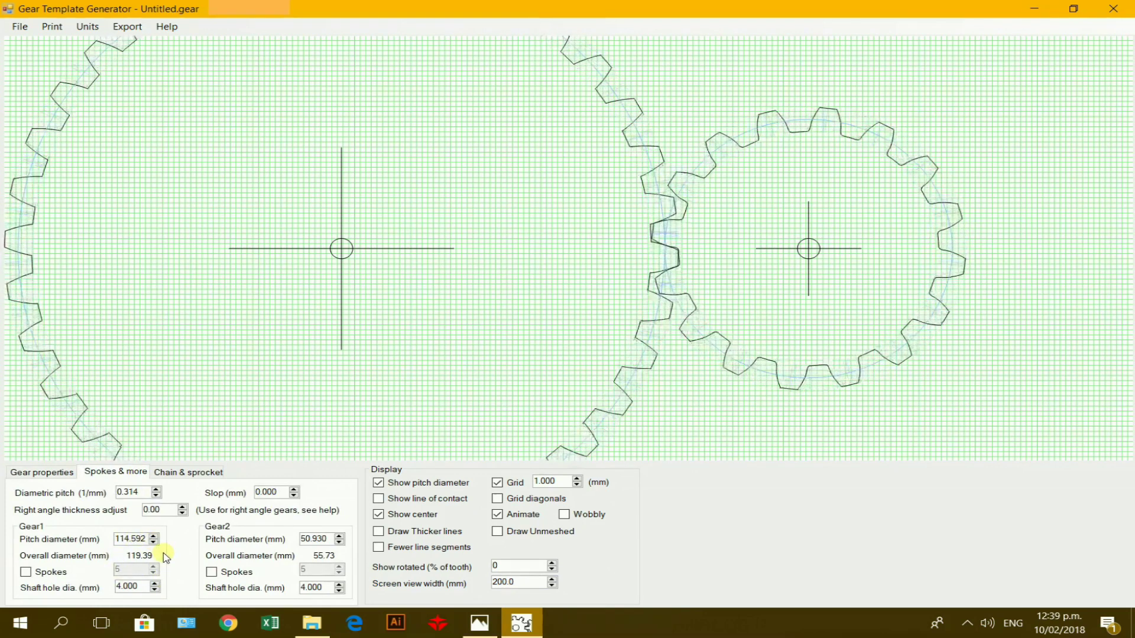
# Step: Change the tooth spacing to 7 mm and review the updated pitch diameters
pyautogui.click(43, 472)
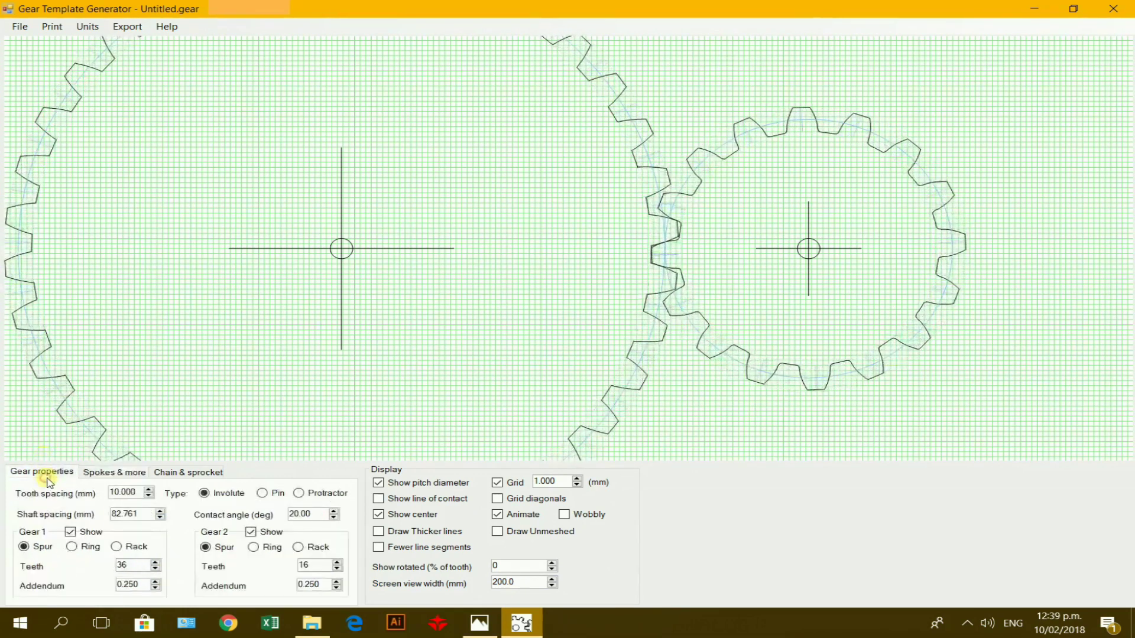
pyautogui.doubleClick(142, 491)
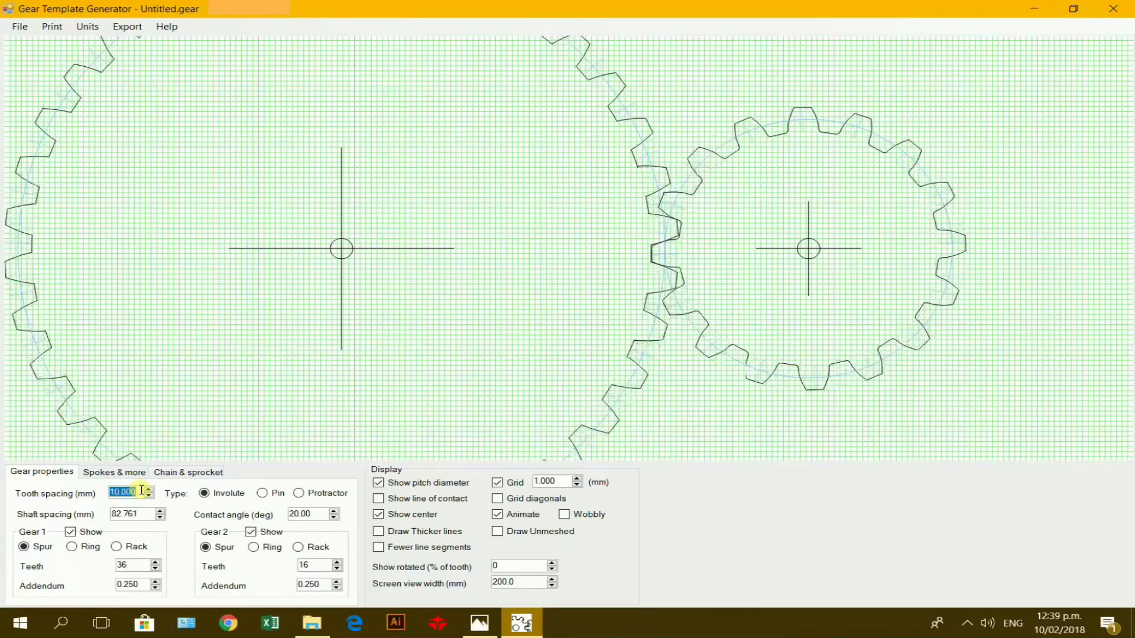
pyautogui.write('7')
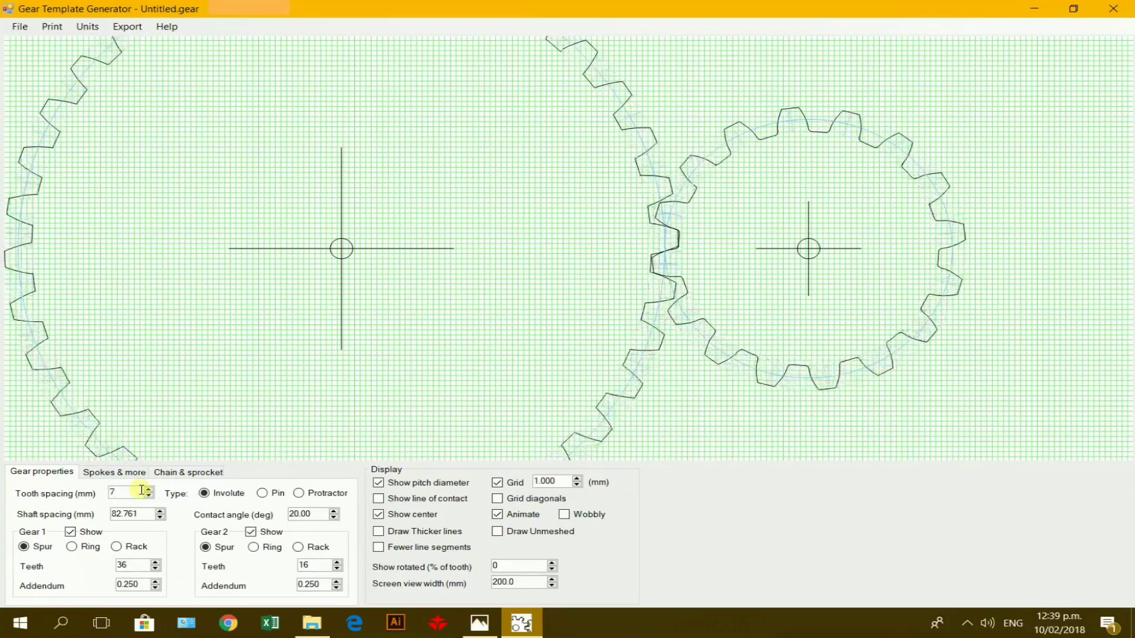
pyautogui.press('Return')
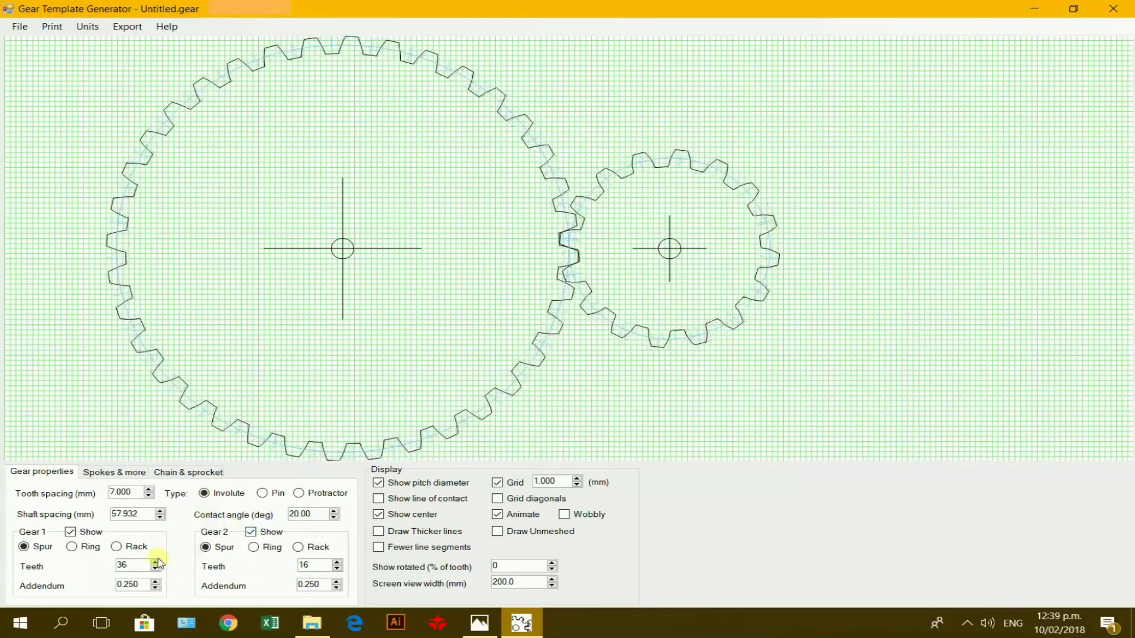
pyautogui.click(110, 472)
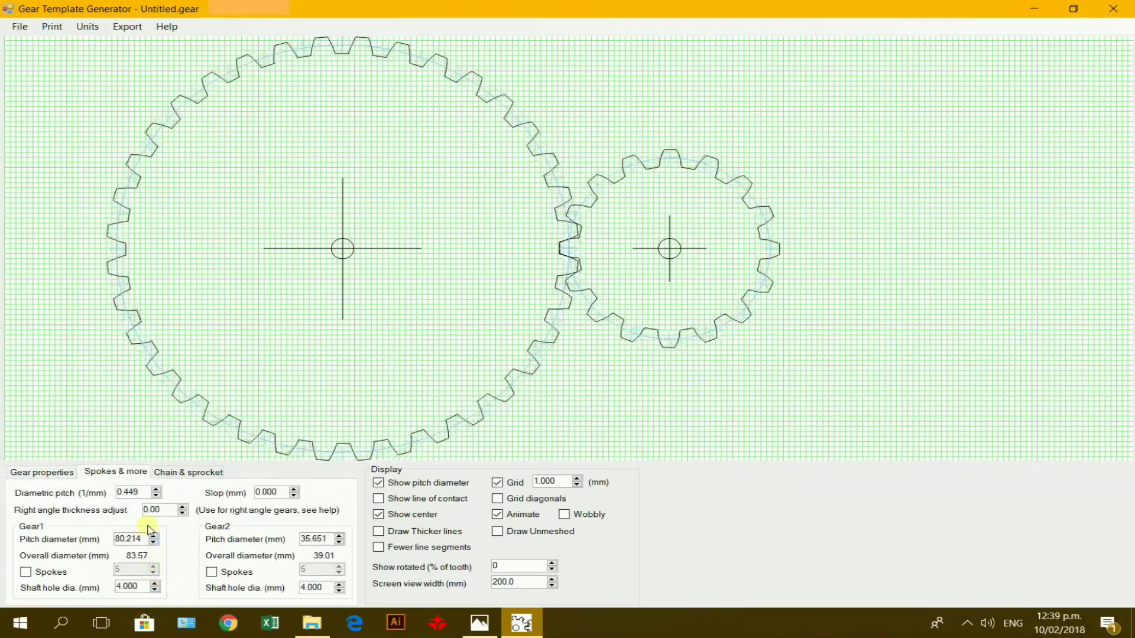
pyautogui.click(48, 473)
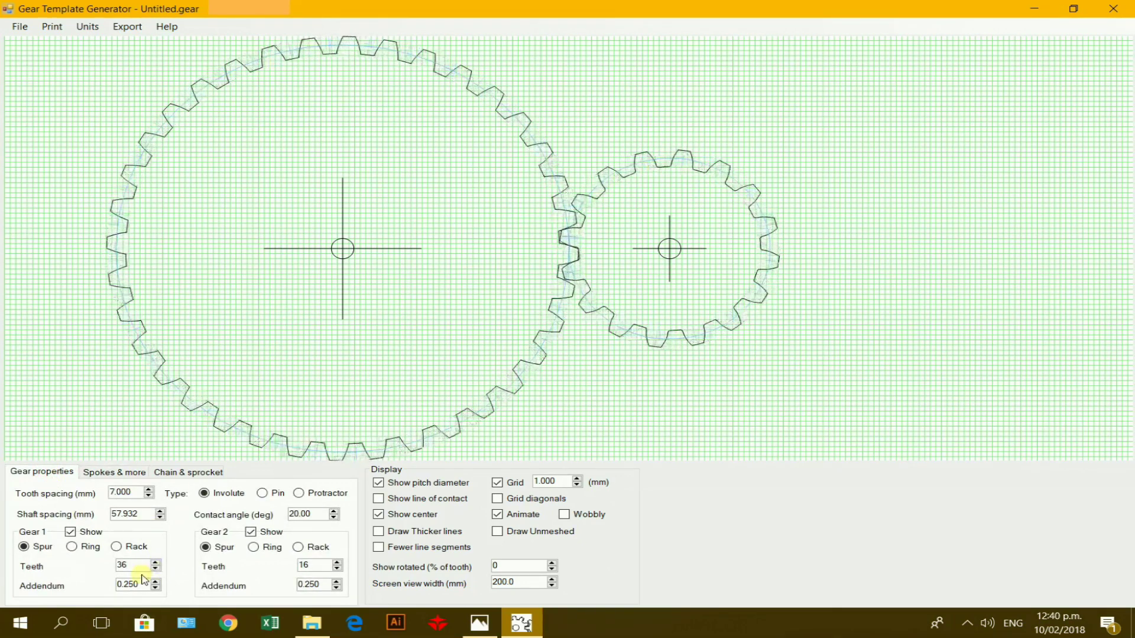
# Step: Set Gear 1 to 52 teeth and check the updated pitch diameters
pyautogui.doubleClick(136, 566)
pyautogui.write('52')
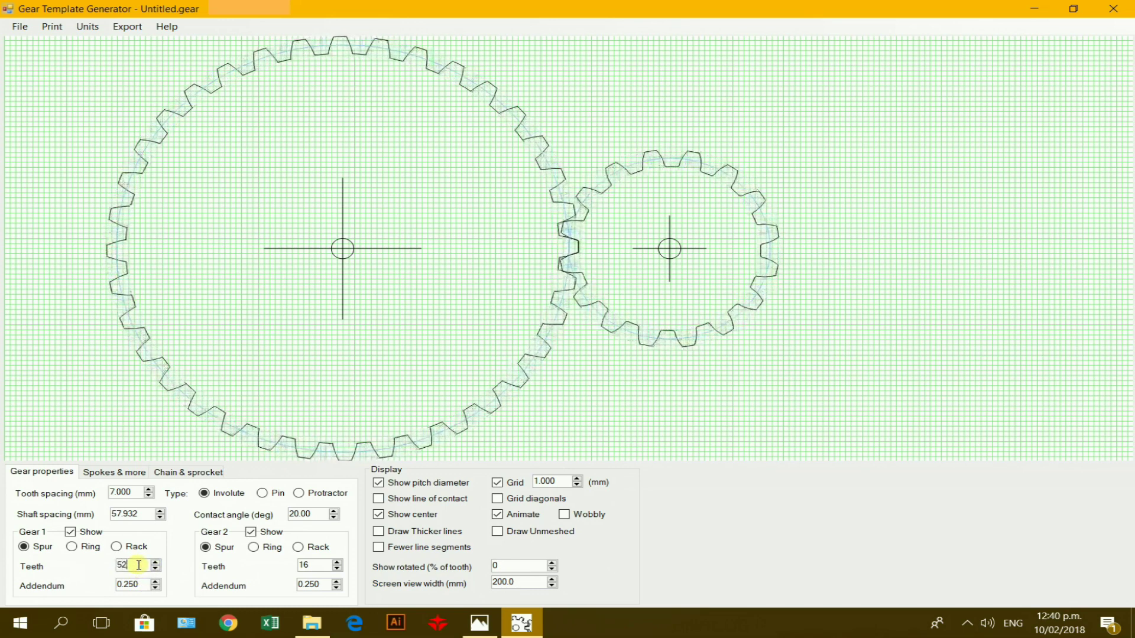
pyautogui.press('Return')
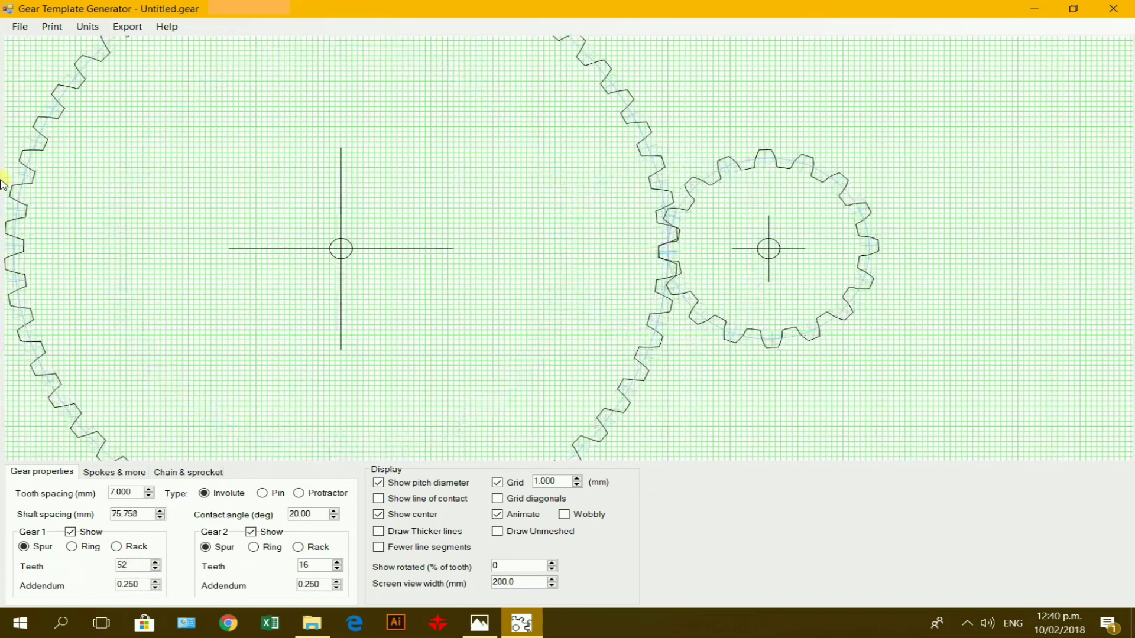
pyautogui.click(114, 472)
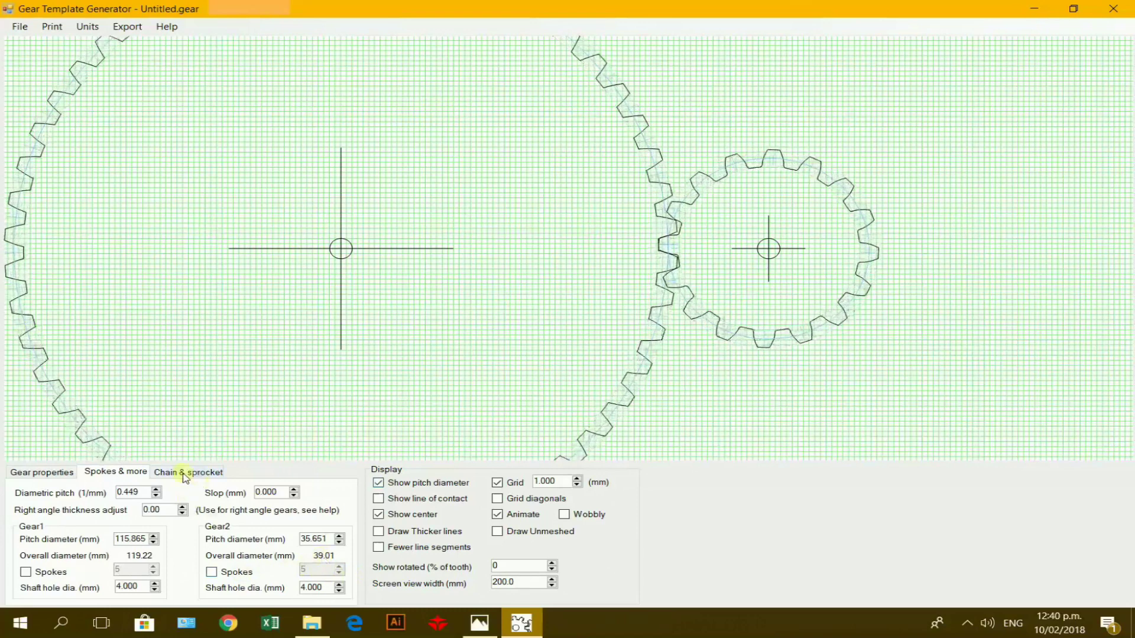
pyautogui.click(58, 473)
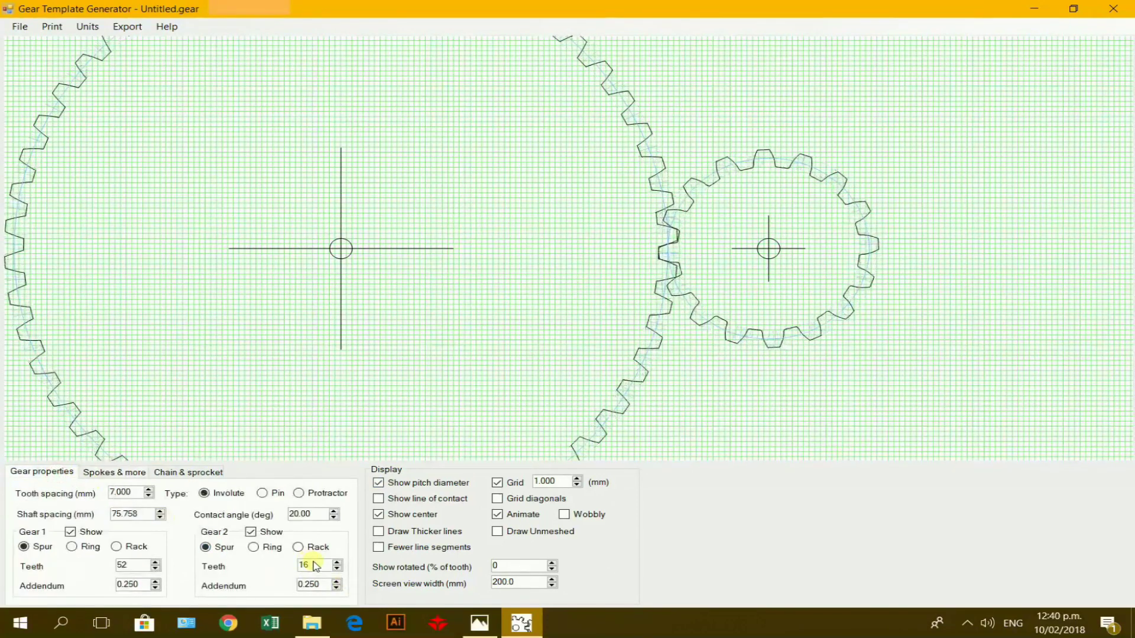
# Step: Set Gear 2 to 40 teeth and widen the screen view to 250 mm
pyautogui.click(315, 562)
pyautogui.doubleClick(316, 562)
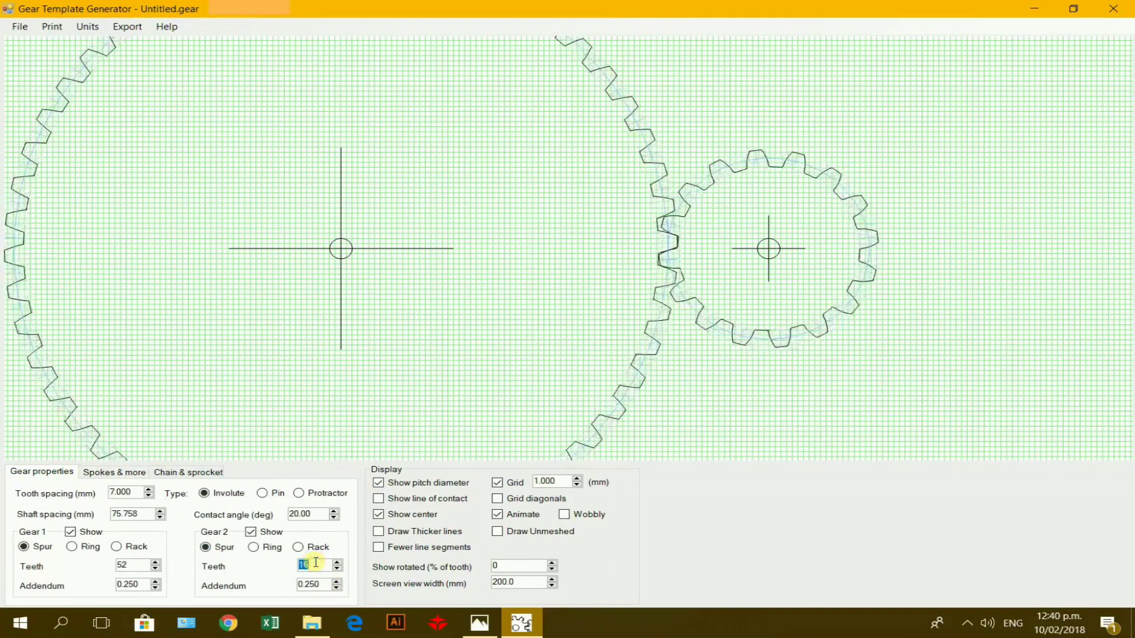
pyautogui.write('40')
pyautogui.press('Return')
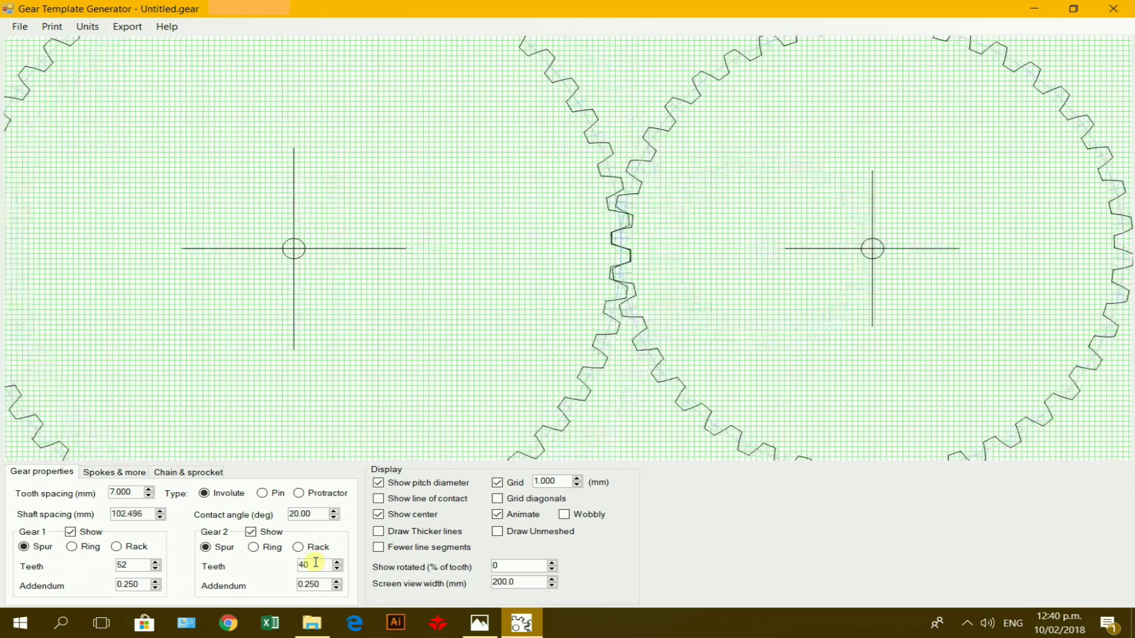
pyautogui.click(500, 583)
pyautogui.press('BackSpace')
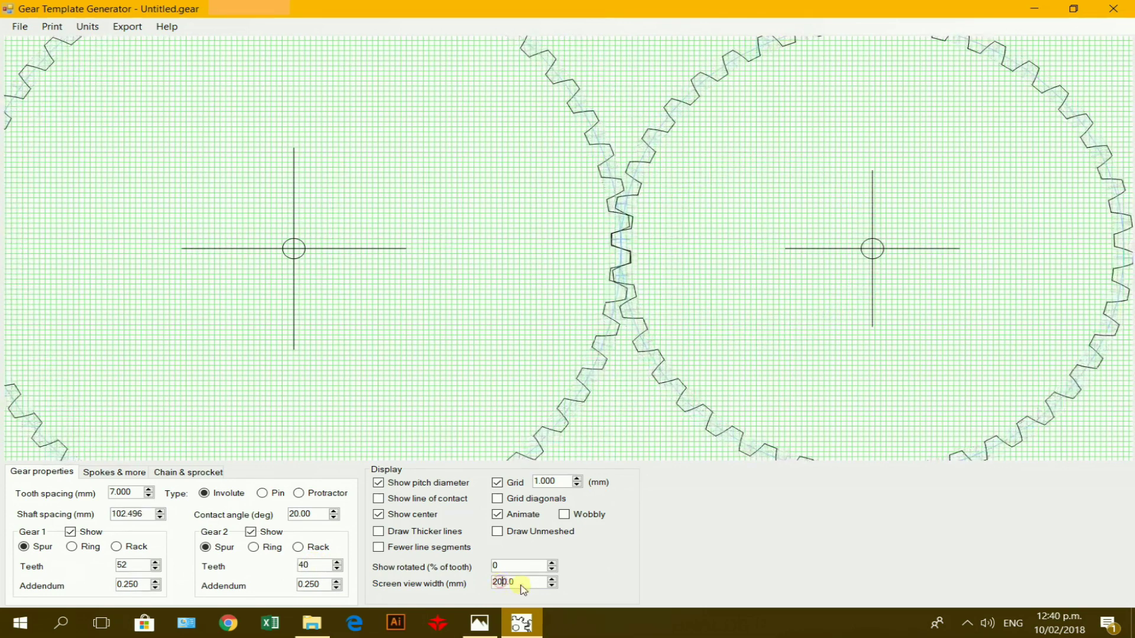
pyautogui.write('5')
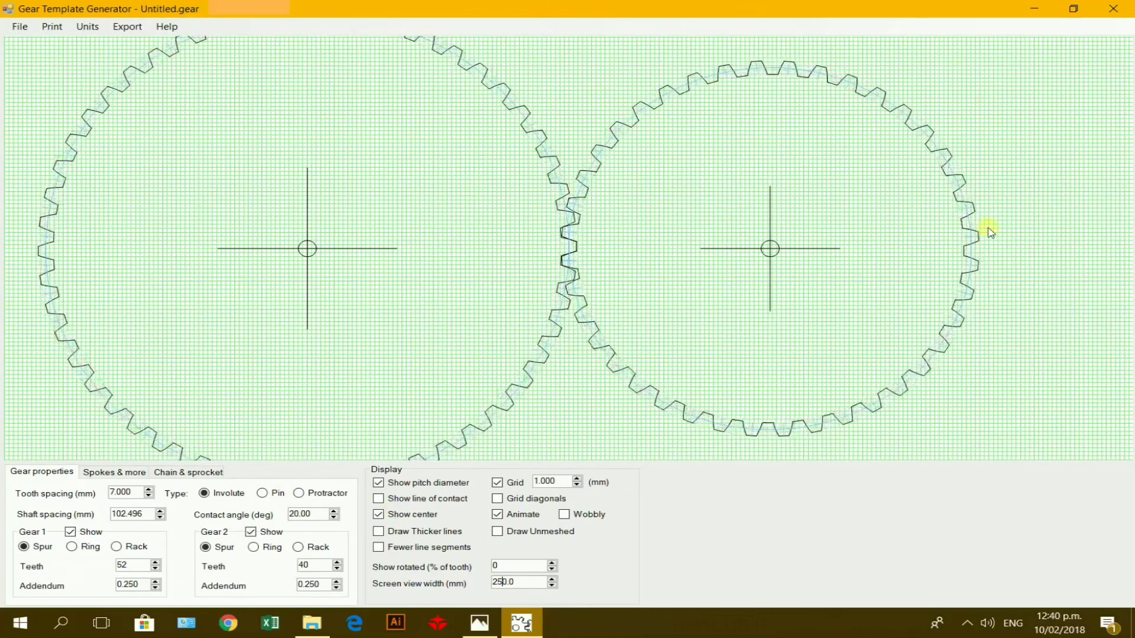
# Step: Look up the photo of four wooden gears numbered 48, 45, 43 and 41
pyautogui.click(479, 623)
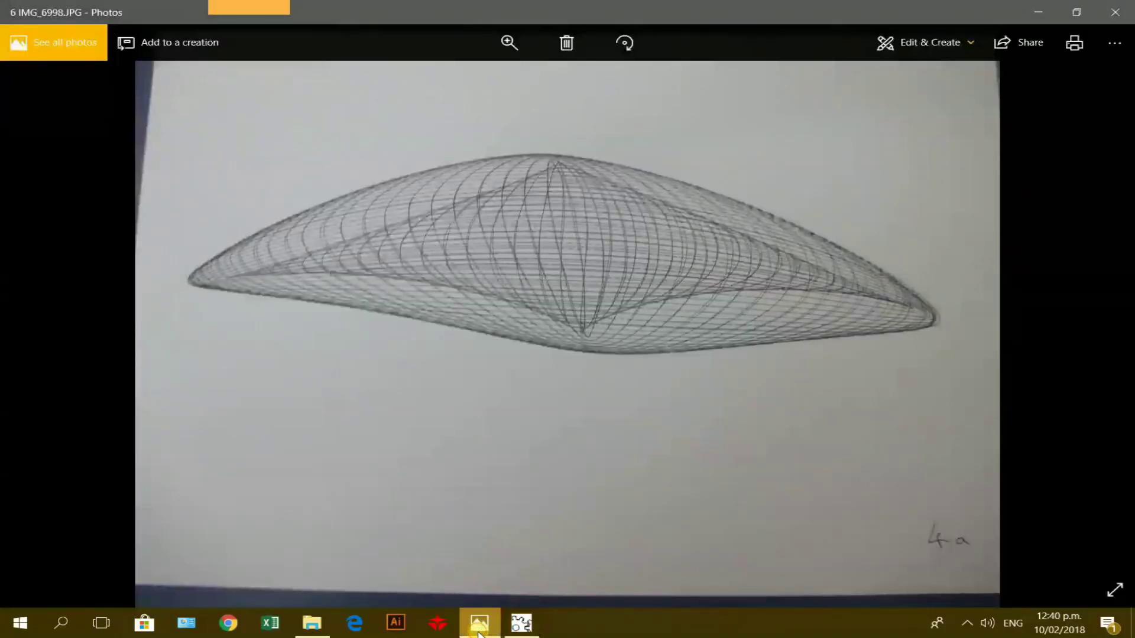
pyautogui.click(36, 326)
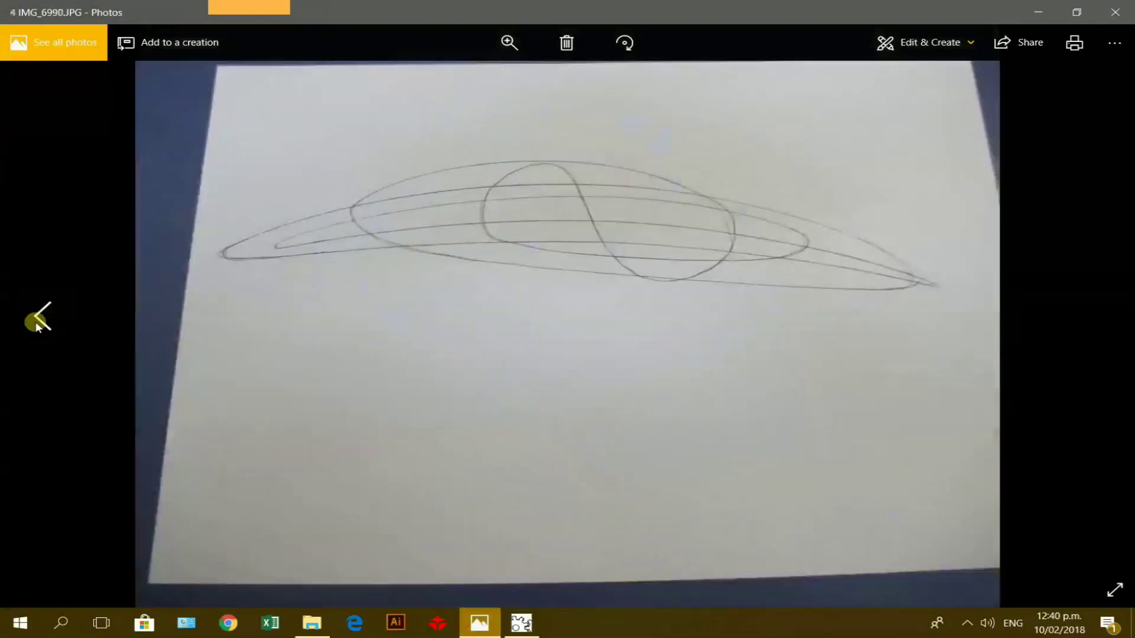
pyautogui.click(36, 327)
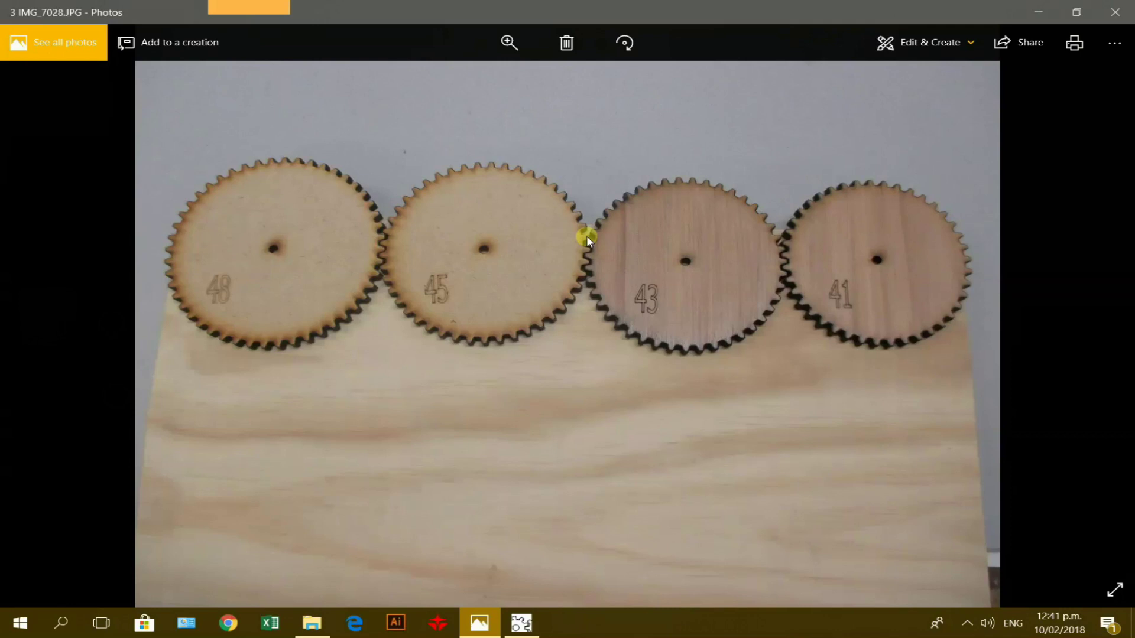
pyautogui.click(521, 623)
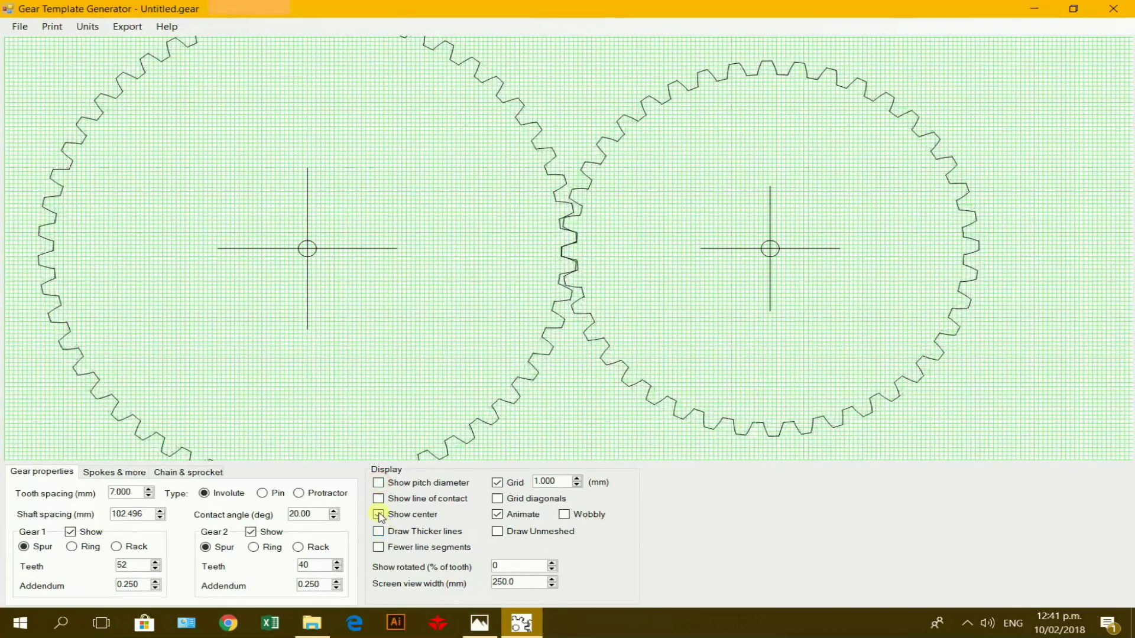
# Step: Hide the centre crosshairs and grid, and draw the 52- and 40-tooth gears unmeshed
pyautogui.click(378, 514)
pyautogui.click(497, 515)
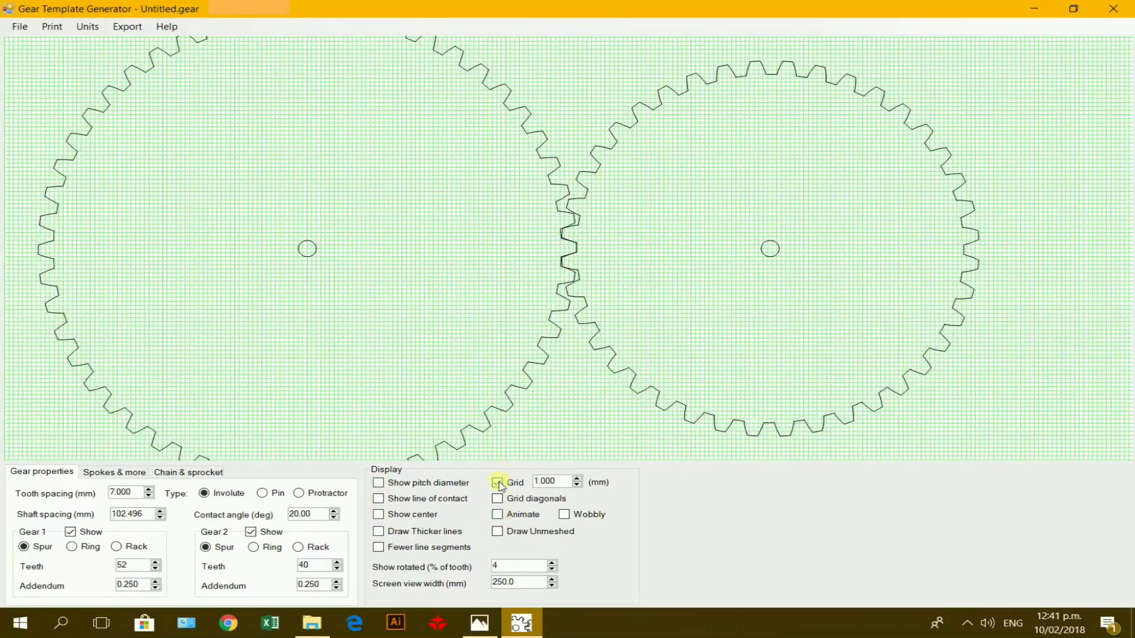
pyautogui.click(497, 482)
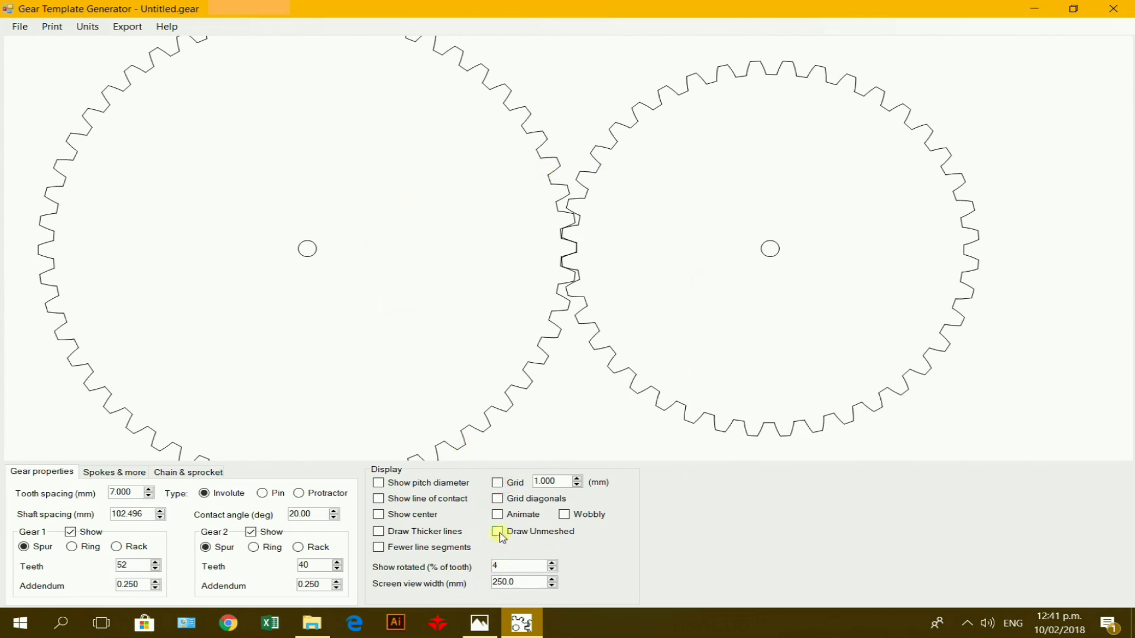
pyautogui.click(498, 532)
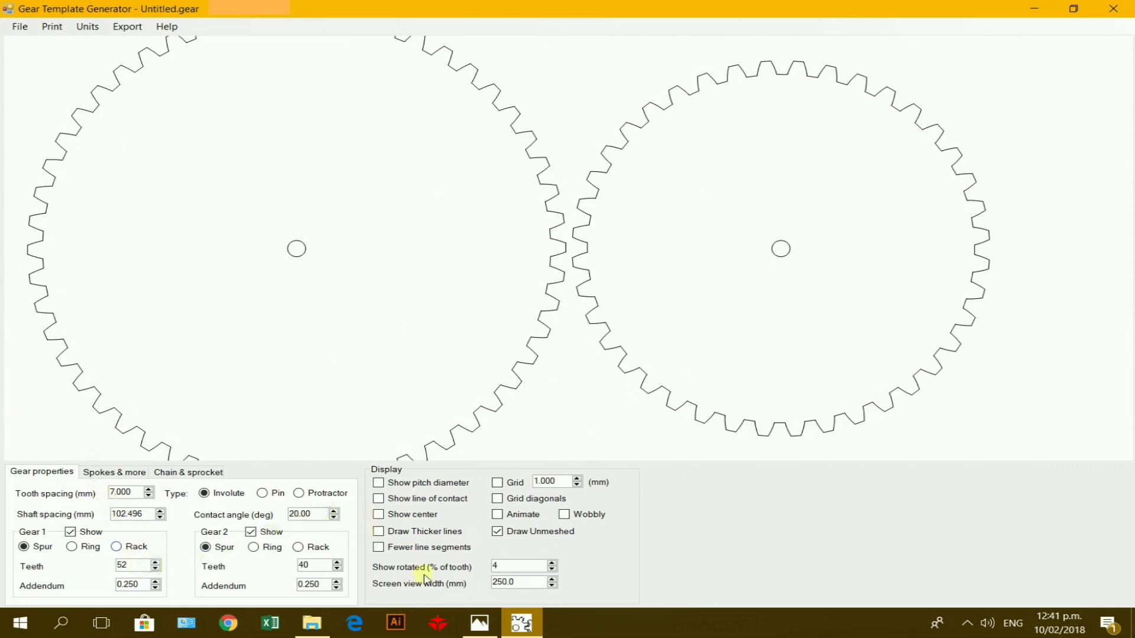
# Step: Raise the second gear's tooth count to 48
pyautogui.click(337, 562)
pyautogui.click(336, 562)
pyautogui.click(337, 562)
pyautogui.click(336, 562)
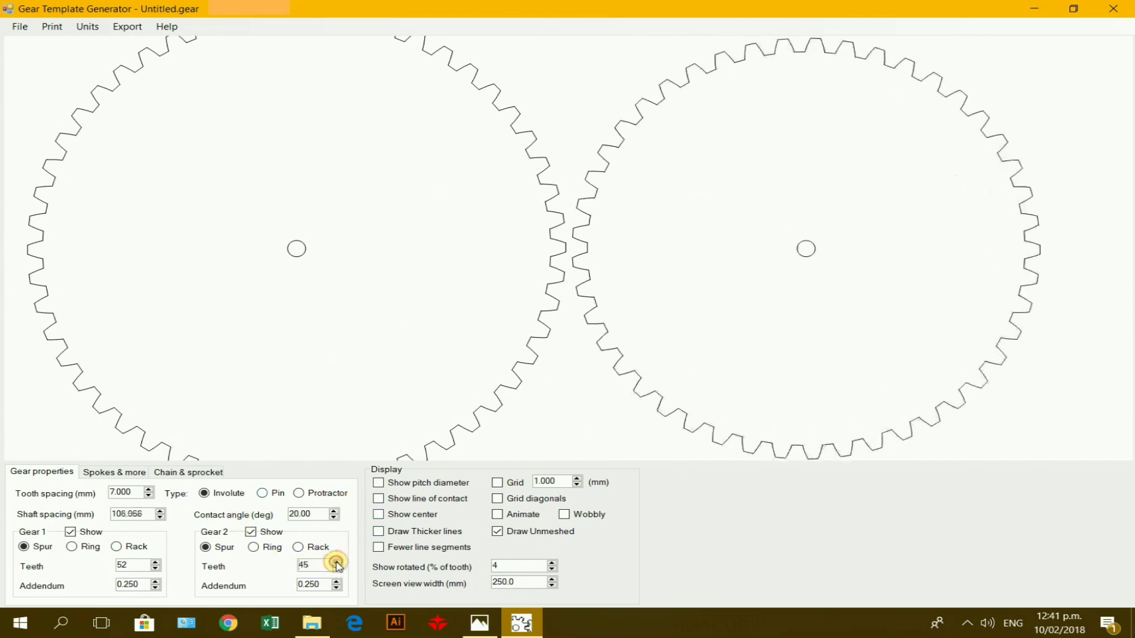
pyautogui.click(337, 562)
pyautogui.click(337, 562)
pyautogui.click(337, 562)
pyautogui.click(337, 562)
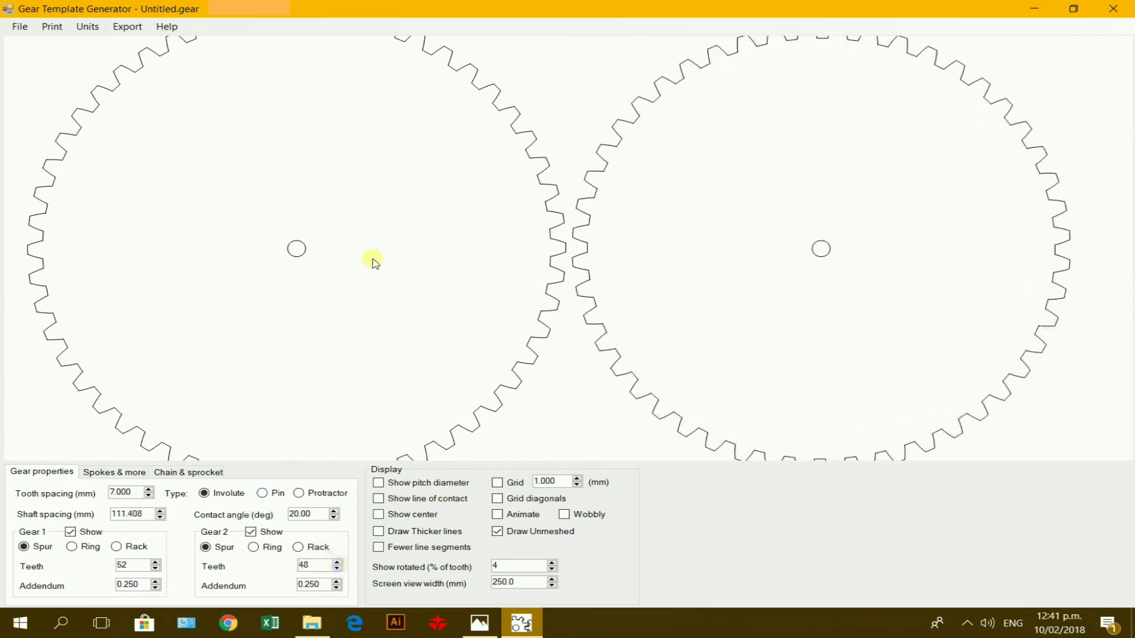
# Step: Export the 52/48-tooth pair as a DXF with polylines named gear1
pyautogui.click(128, 27)
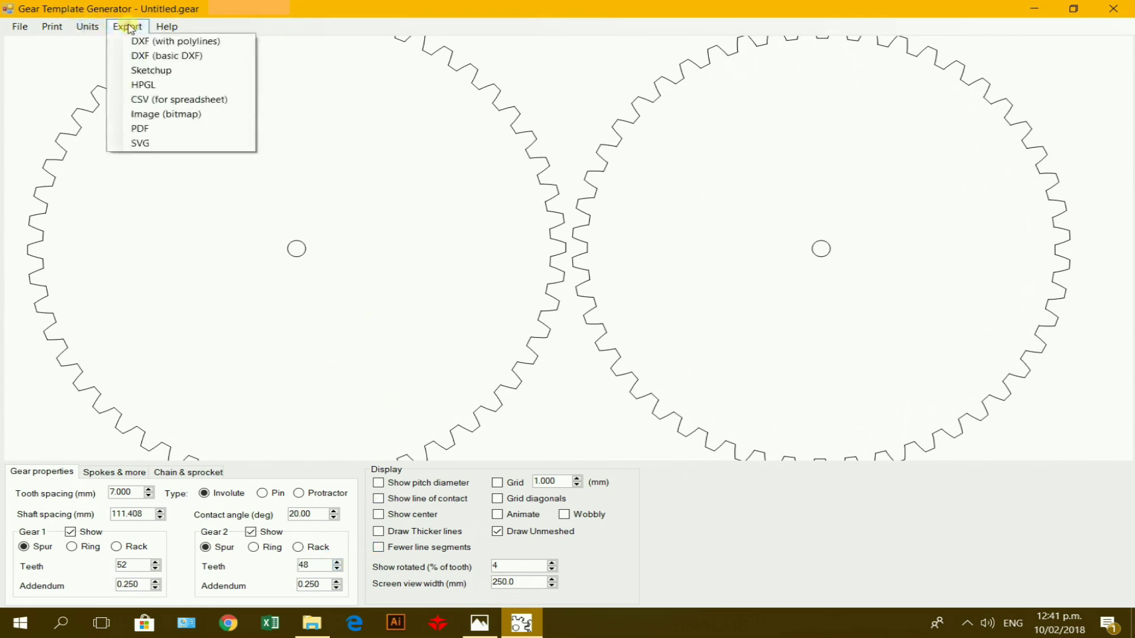
pyautogui.click(150, 43)
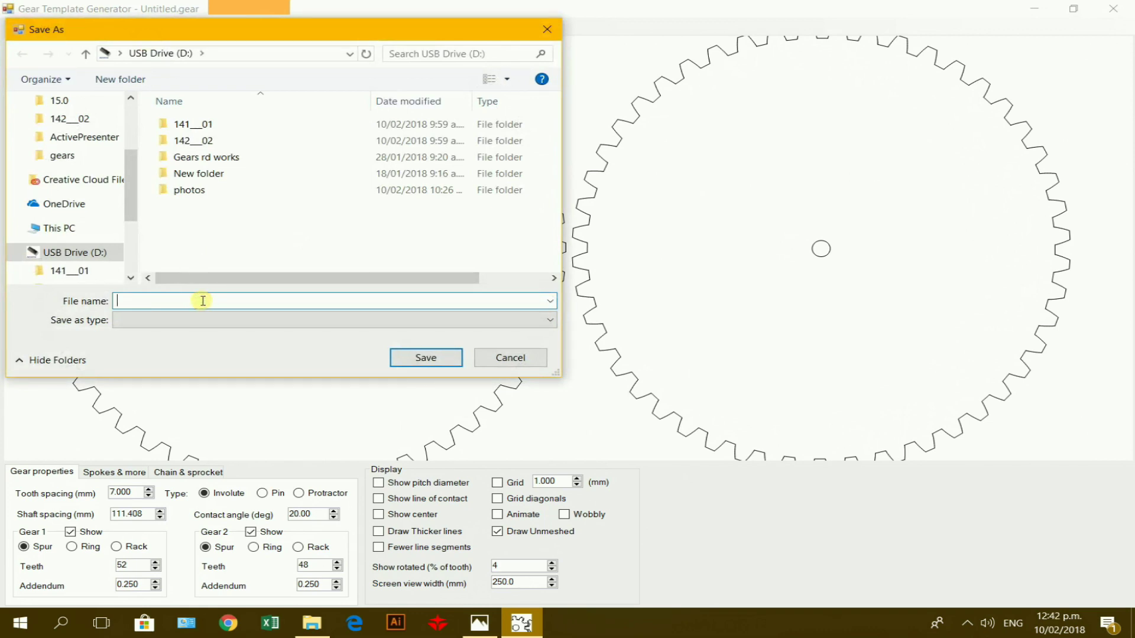
pyautogui.write('gea')
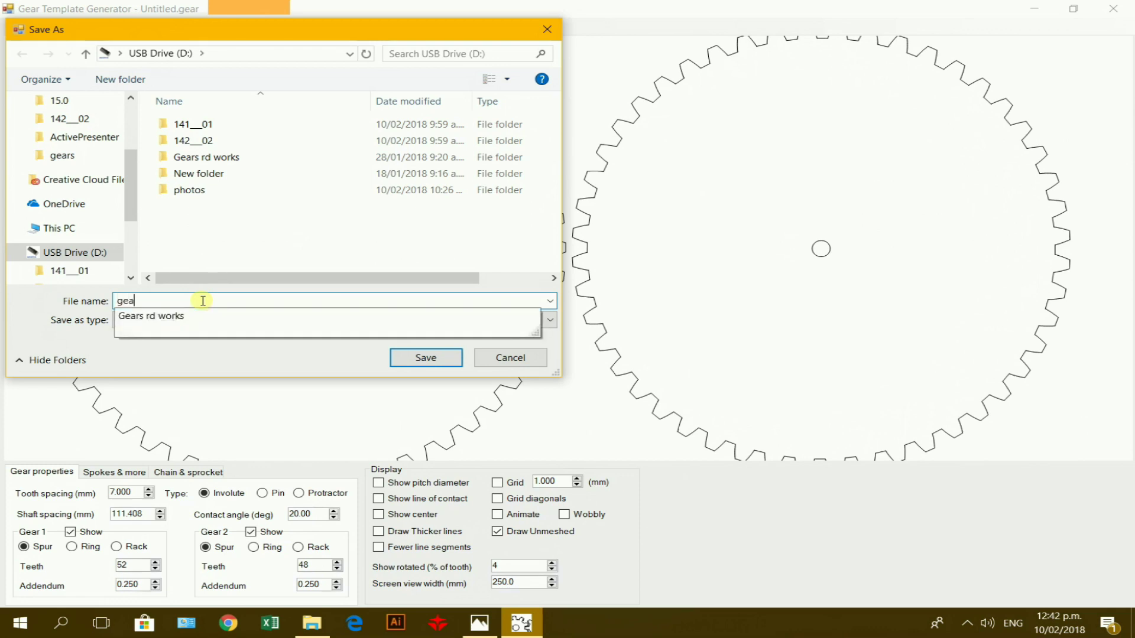
pyautogui.write('r1')
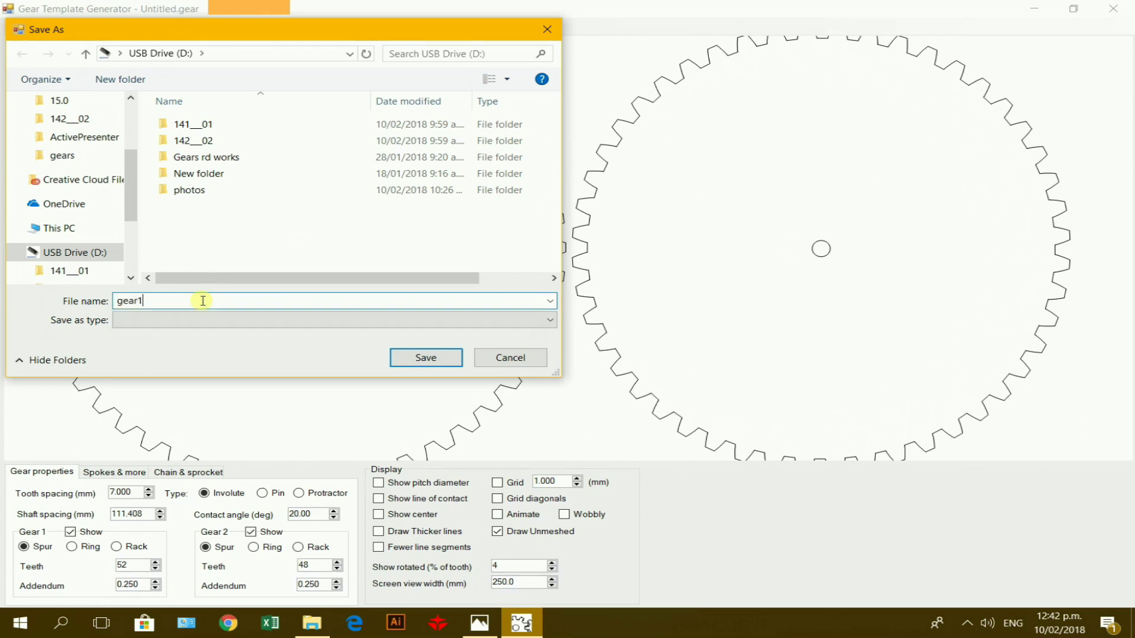
pyautogui.click(406, 359)
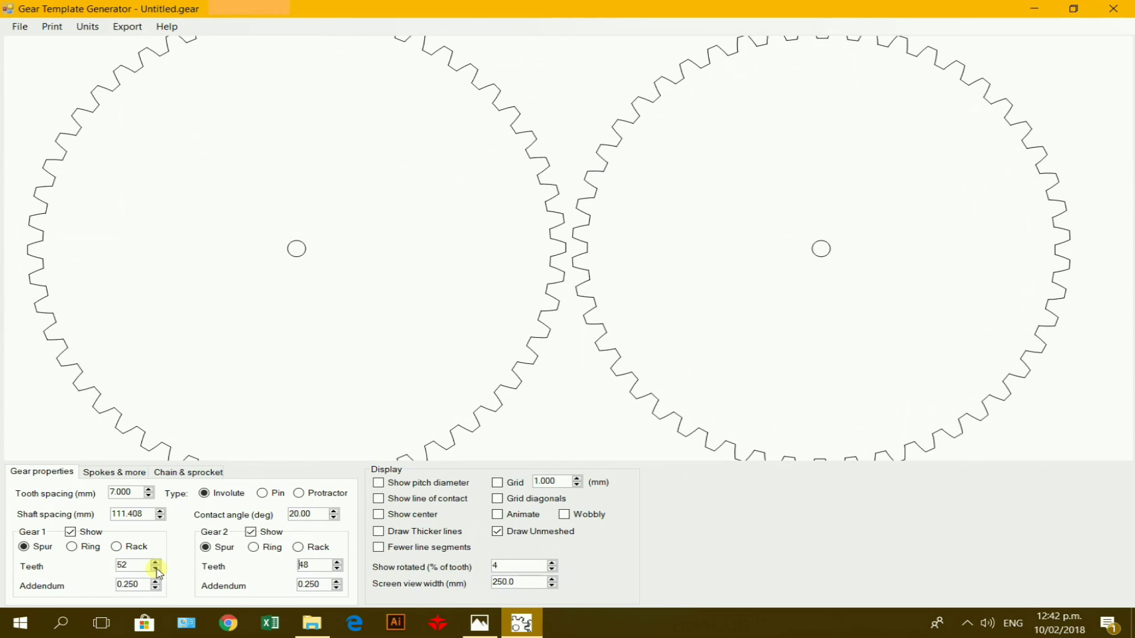
# Step: Lower the first gear to 44 teeth and the second gear to 42 teeth
pyautogui.click(155, 569)
pyautogui.click(156, 569)
pyautogui.click(155, 569)
pyautogui.click(155, 569)
pyautogui.click(156, 569)
pyautogui.click(155, 569)
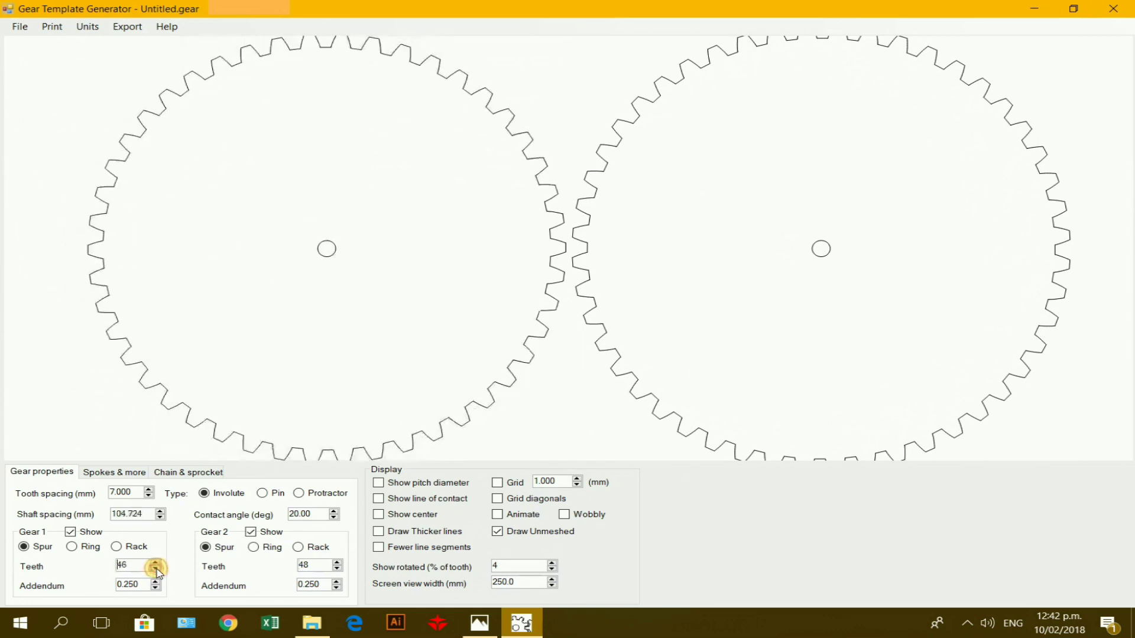
pyautogui.click(155, 569)
pyautogui.click(155, 569)
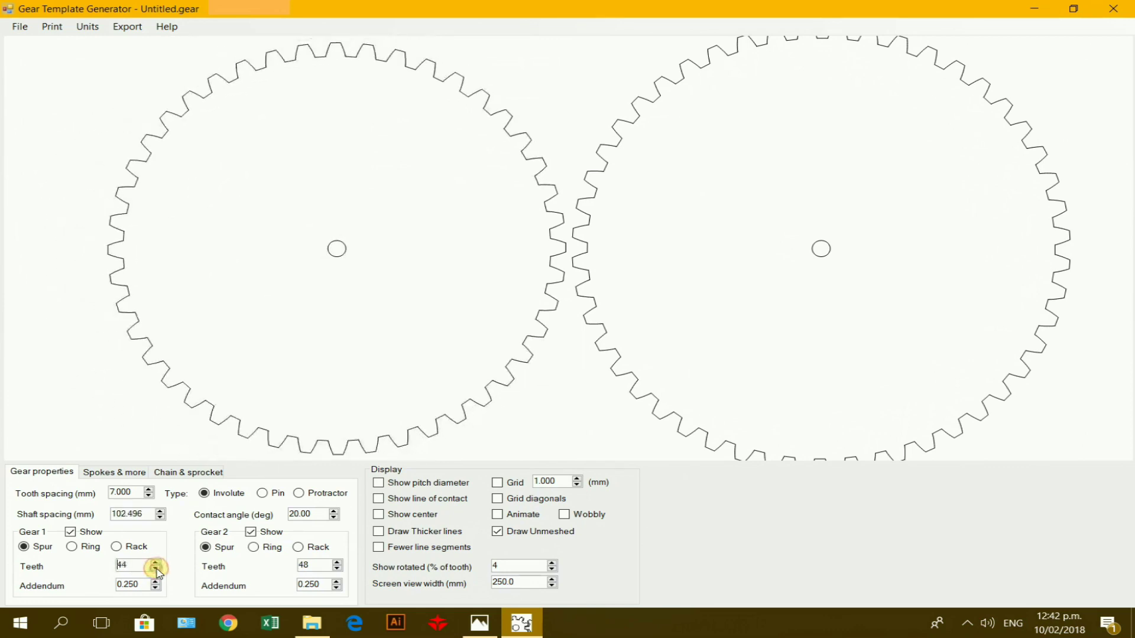
pyautogui.click(337, 569)
pyautogui.click(337, 569)
pyautogui.click(337, 569)
pyautogui.click(337, 569)
pyautogui.click(337, 569)
pyautogui.click(337, 569)
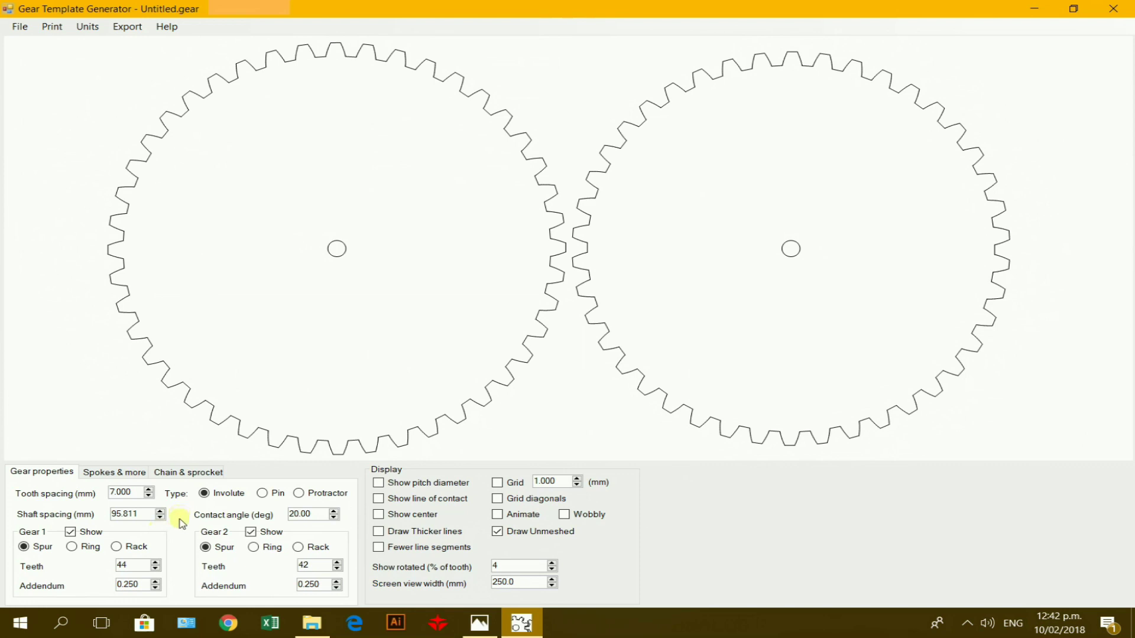
# Step: Export the 44/42-tooth pair as a DXF with polylines named gear2
pyautogui.click(127, 27)
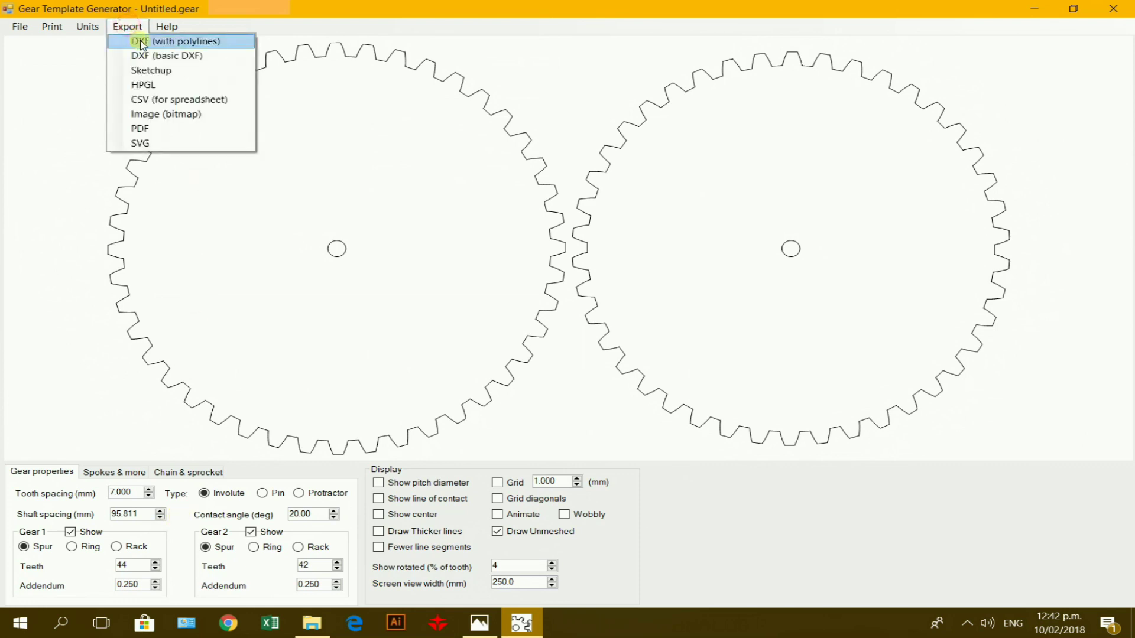
pyautogui.click(142, 41)
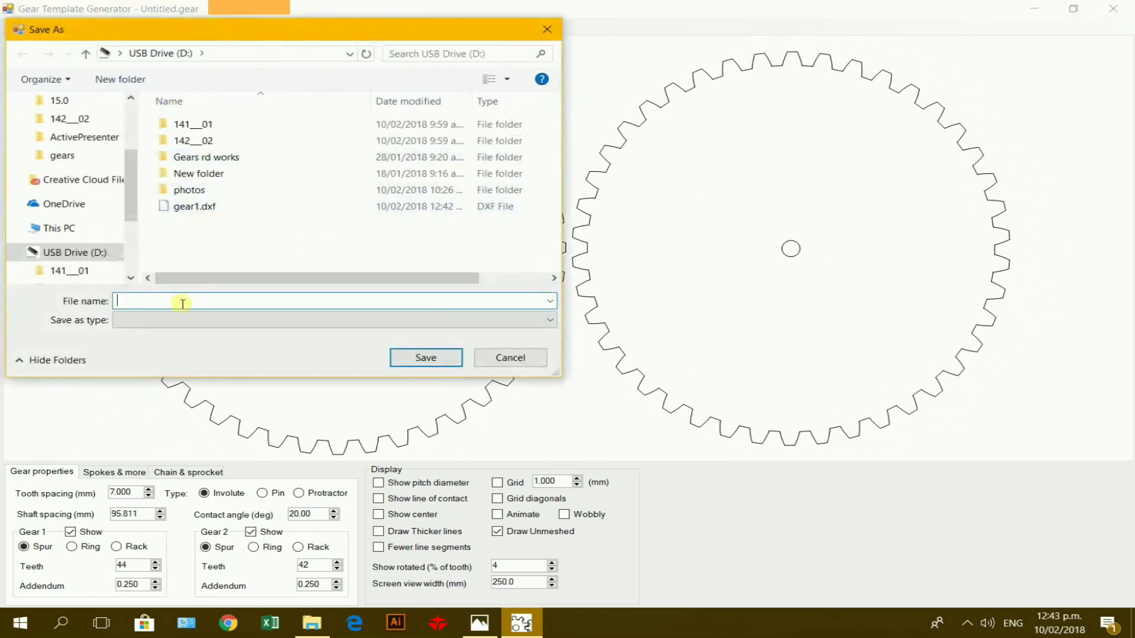
pyautogui.write('g')
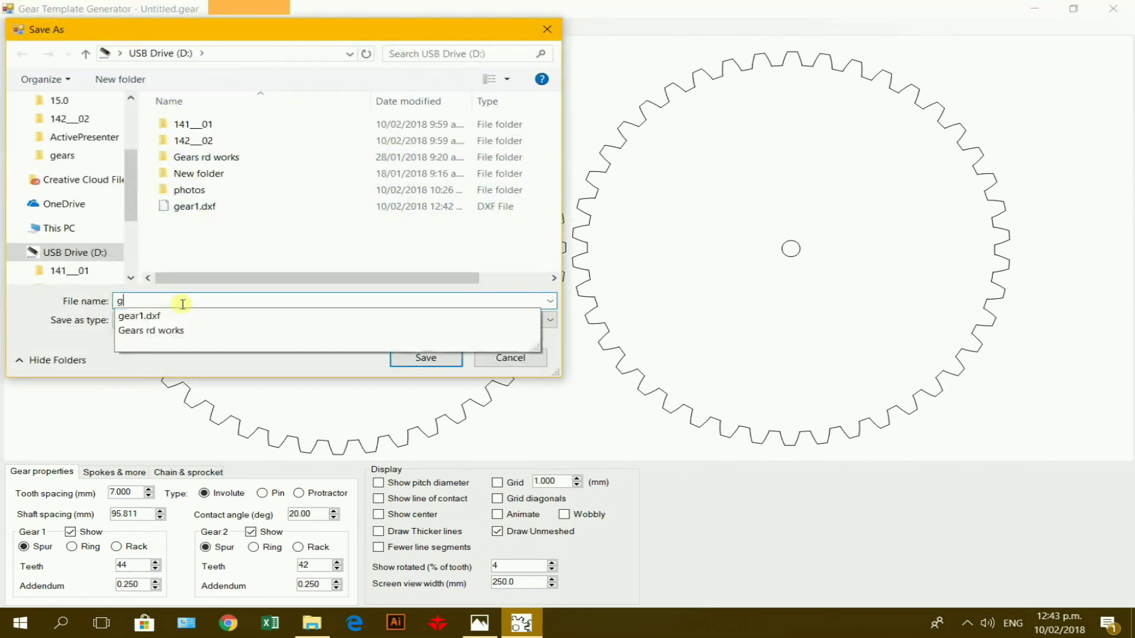
pyautogui.write('ear2')
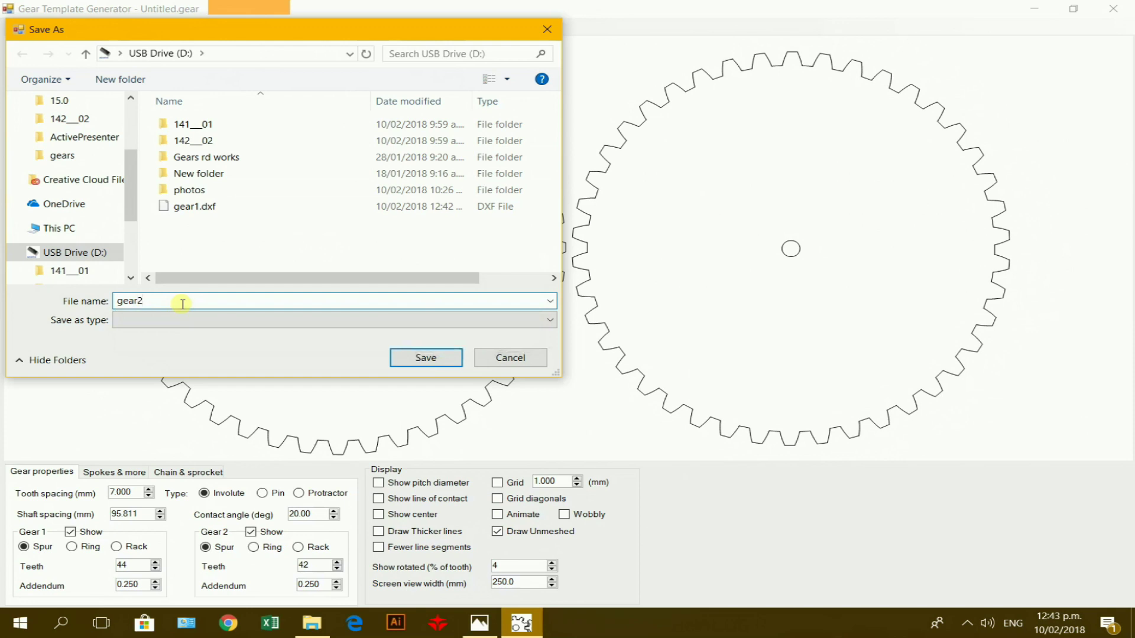
pyautogui.click(422, 358)
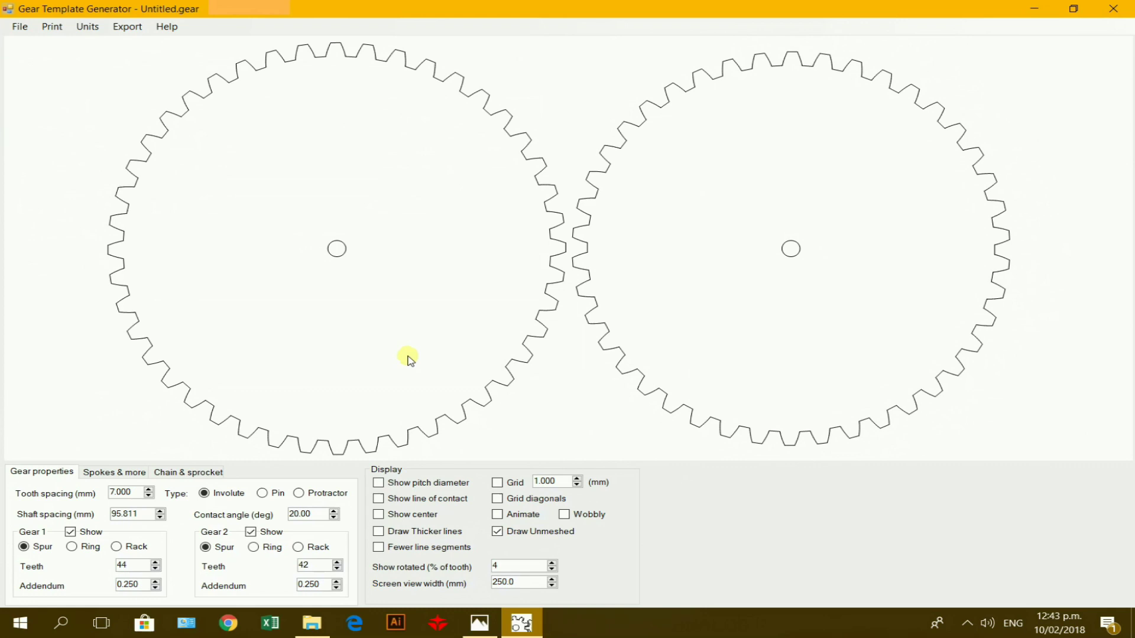
# Step: Lower the first gear's tooth count to 40
pyautogui.click(156, 570)
pyautogui.click(156, 570)
pyautogui.click(156, 569)
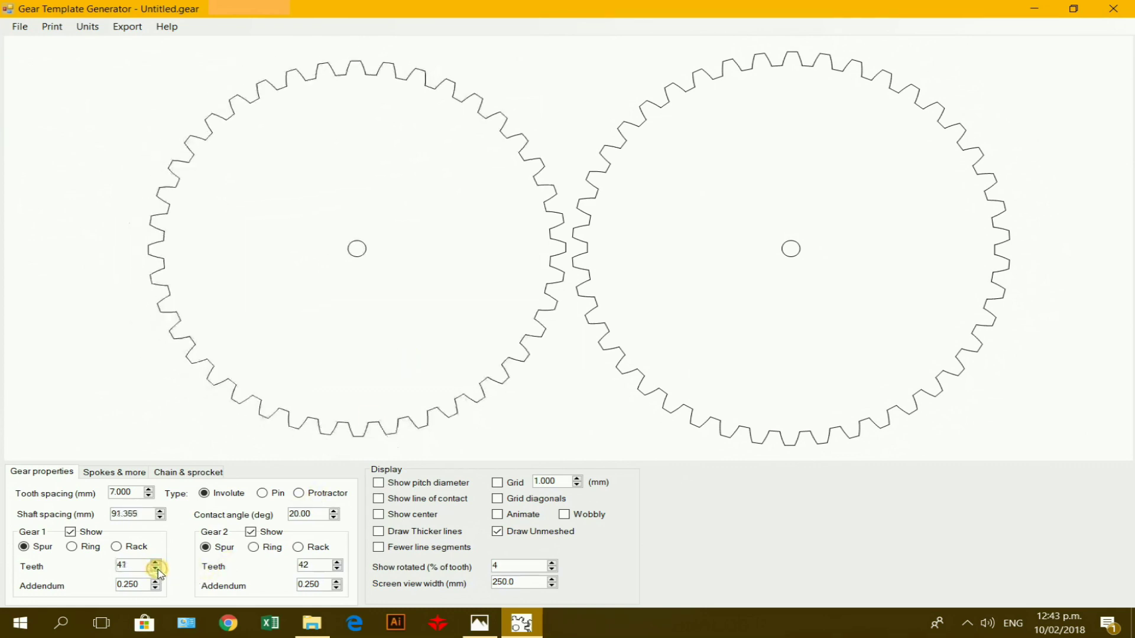
pyautogui.click(157, 570)
# Step: Hide the second gear so only the 40-tooth gear is drawn
pyautogui.click(251, 533)
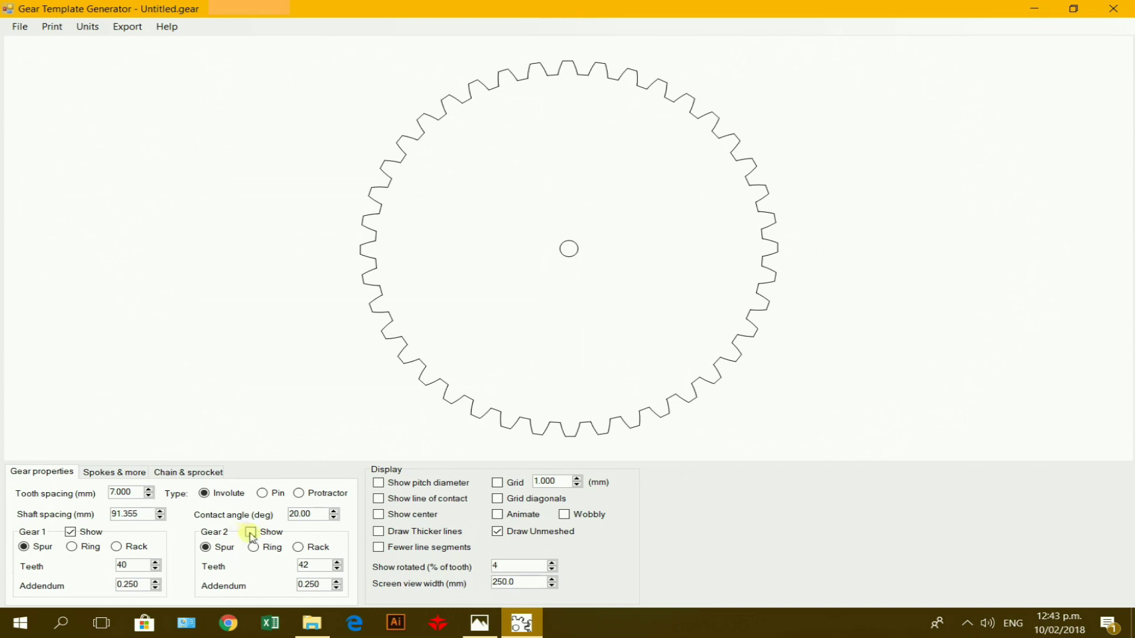
pyautogui.click(251, 533)
pyautogui.click(251, 533)
# Step: Begin a DXF (with polylines) export of the lone gear, entering the file name gear3
pyautogui.click(123, 28)
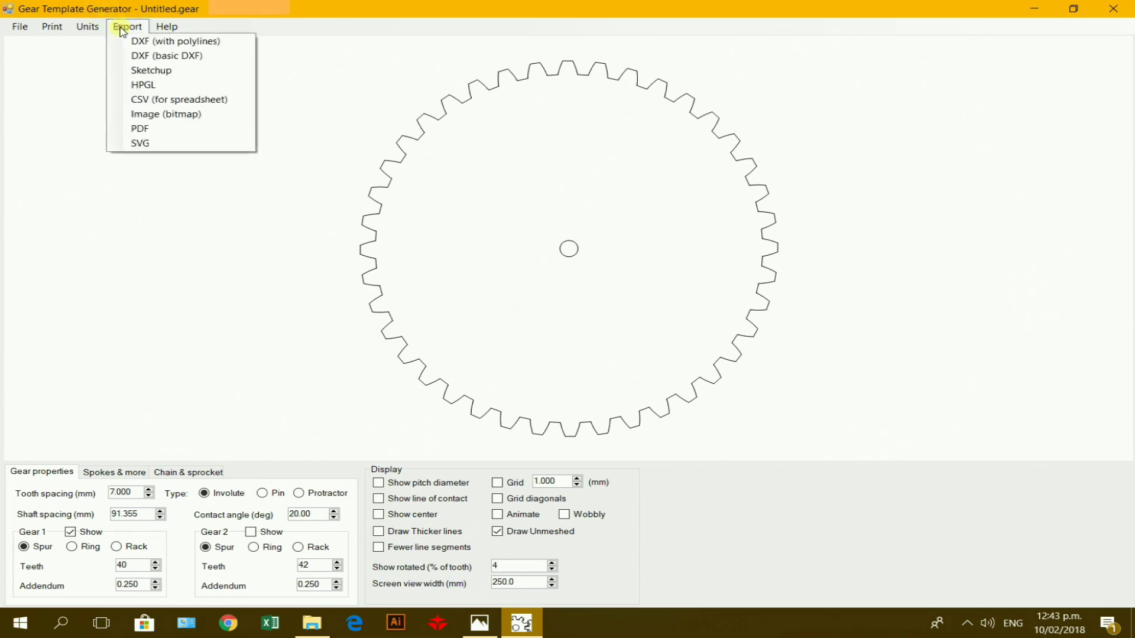
pyautogui.click(150, 42)
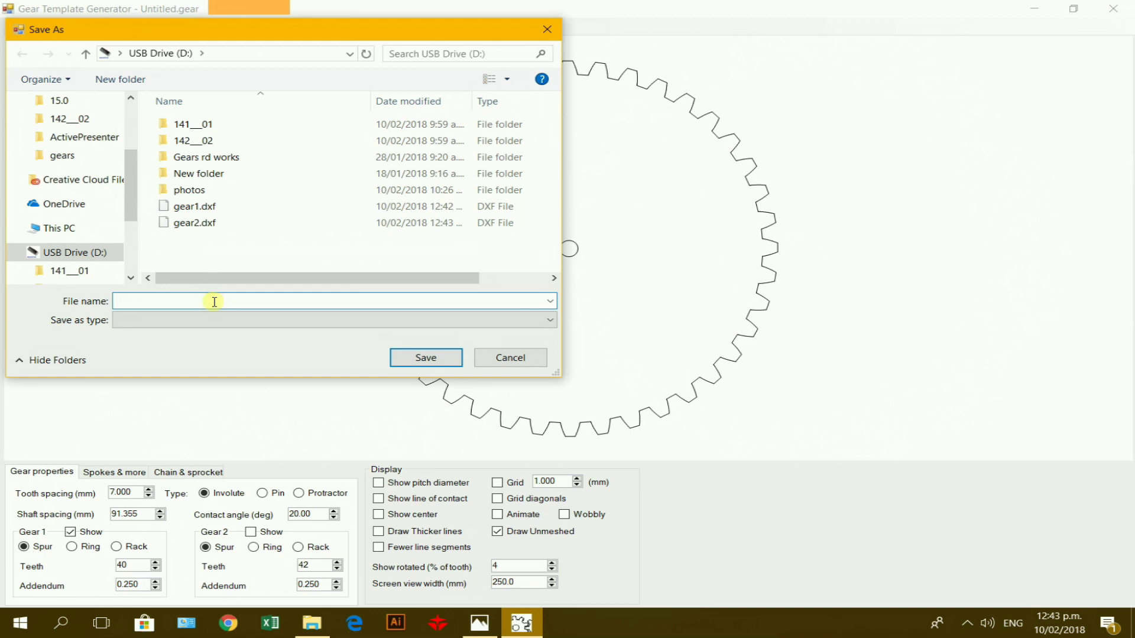
pyautogui.write('gear')
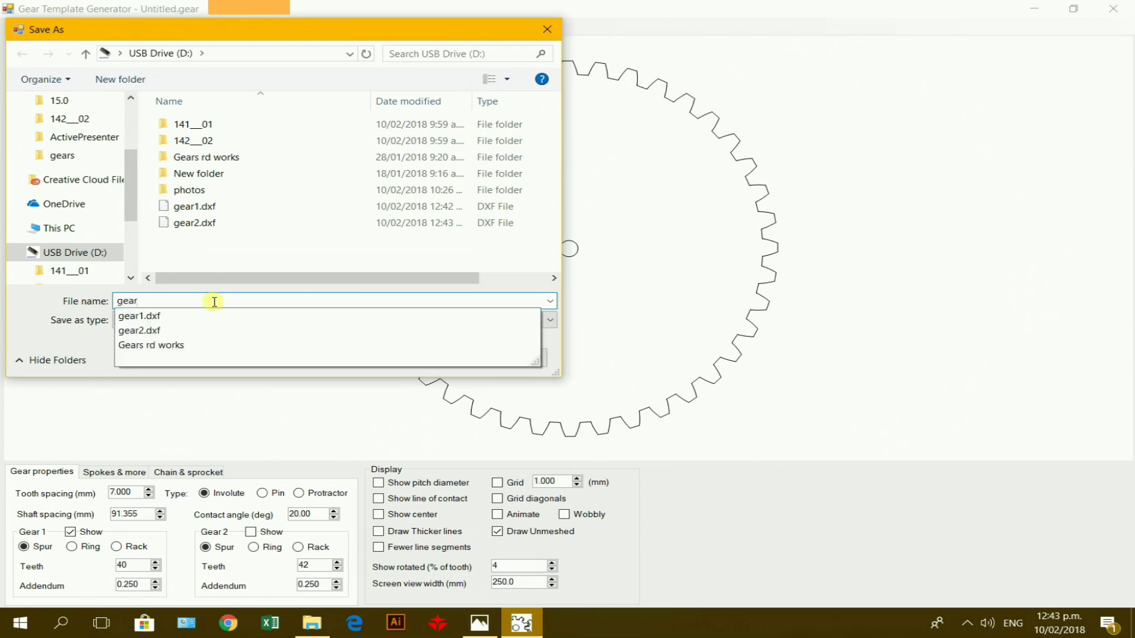
pyautogui.write('3')
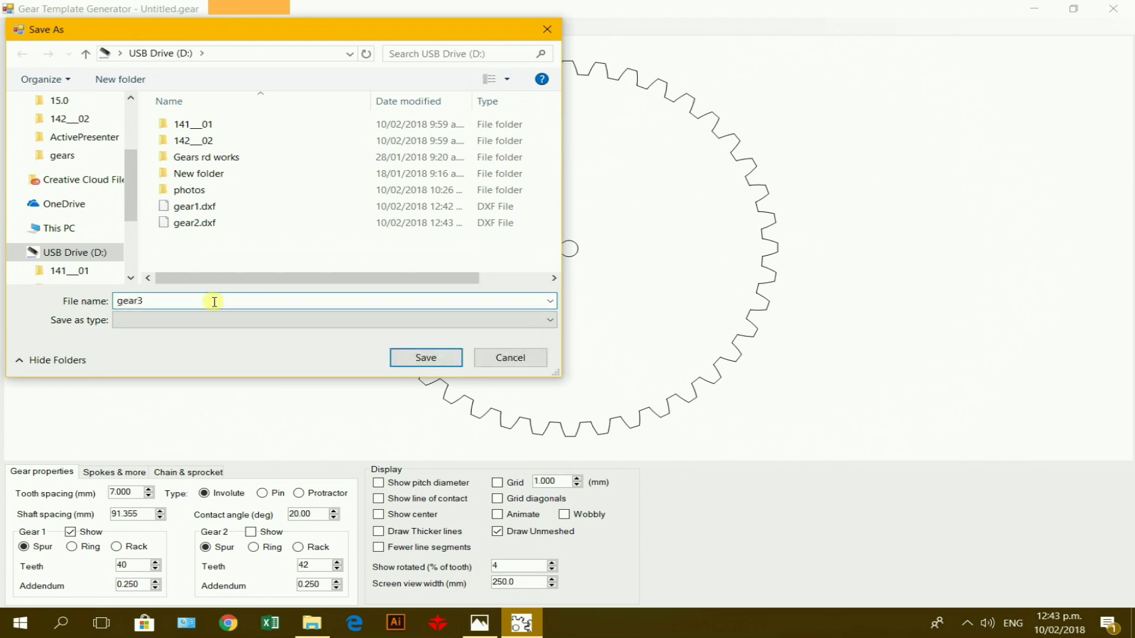